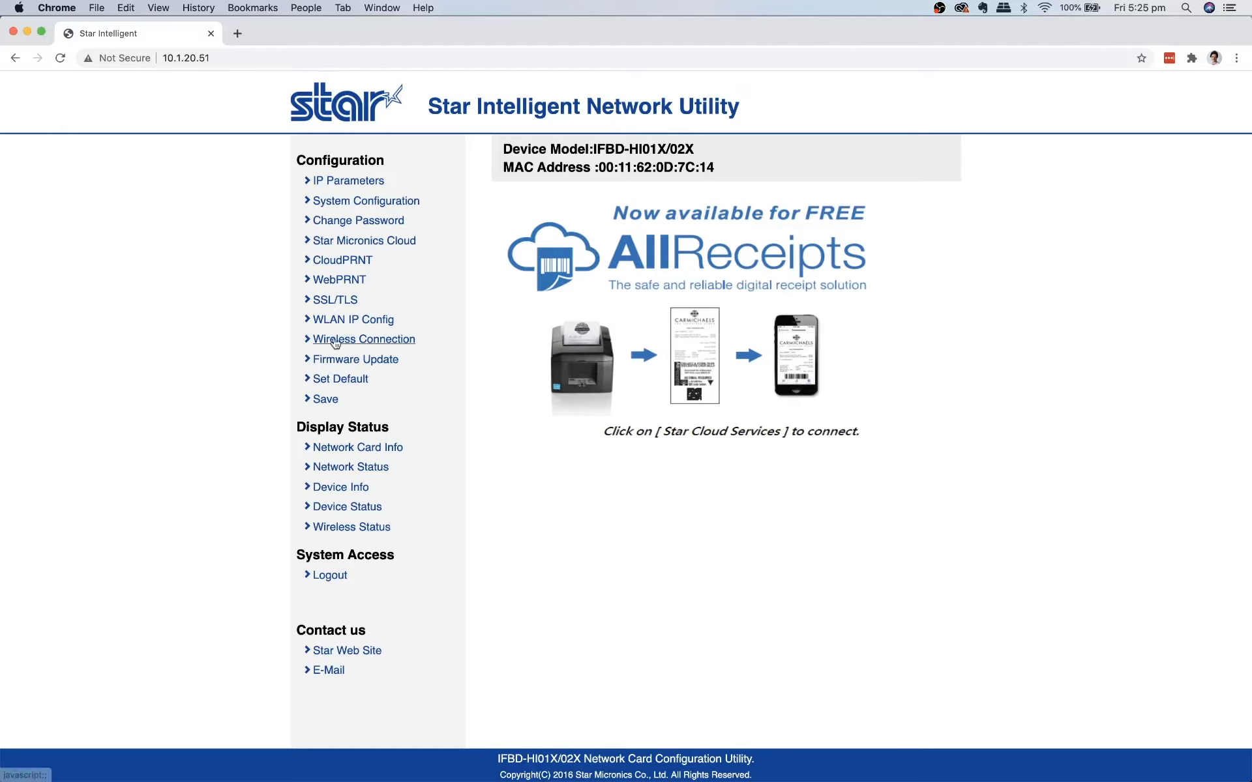
Check Star Micronics Cloud for updates and install network card firmware version 1.9.0
{"action": "left_click", "coordinate": [339, 362]}
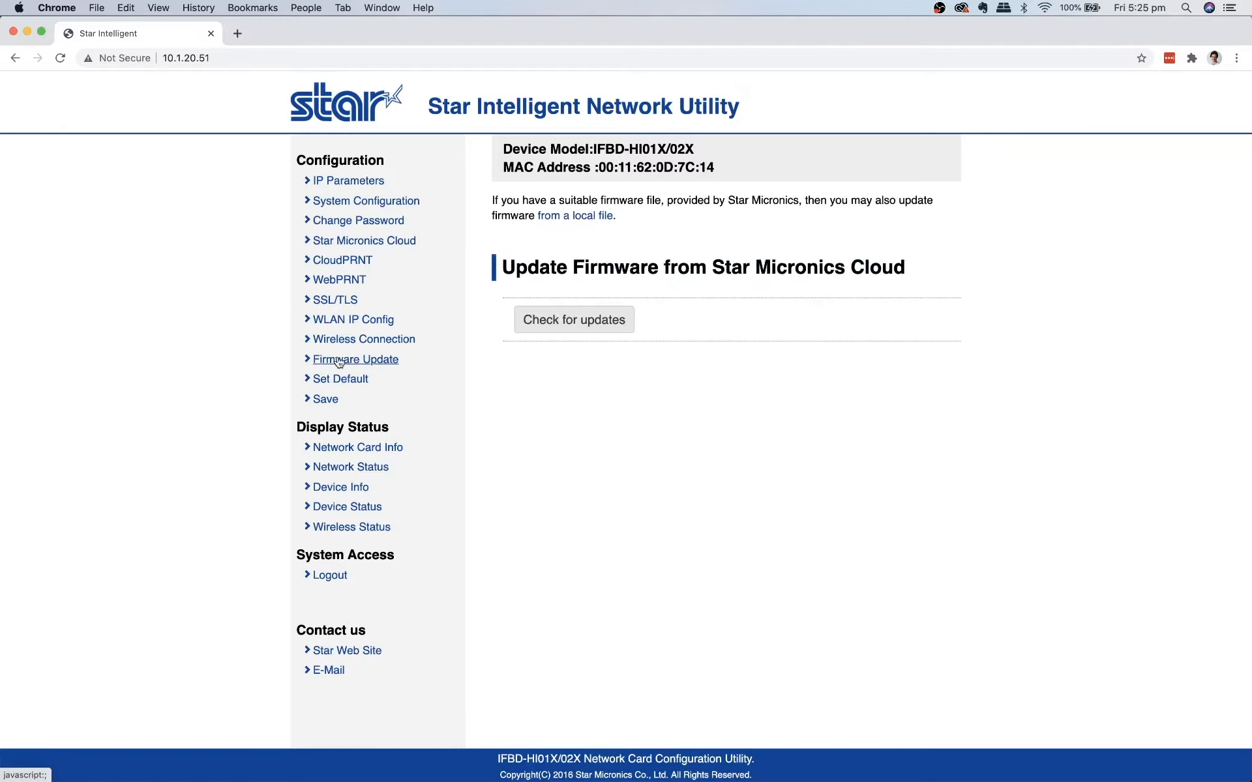
{"action": "left_click", "coordinate": [572, 321]}
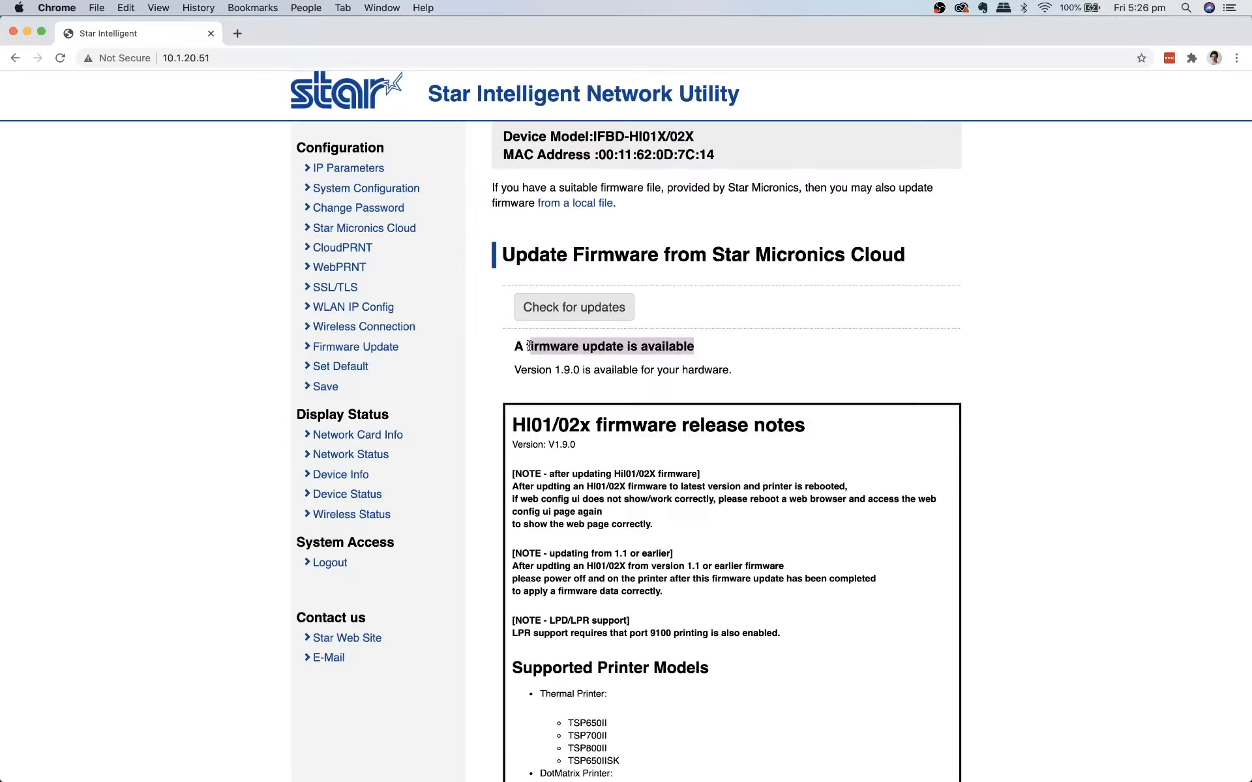
{"action": "left_click_drag", "start_coordinate": [530, 346], "coordinate": [526, 346]}
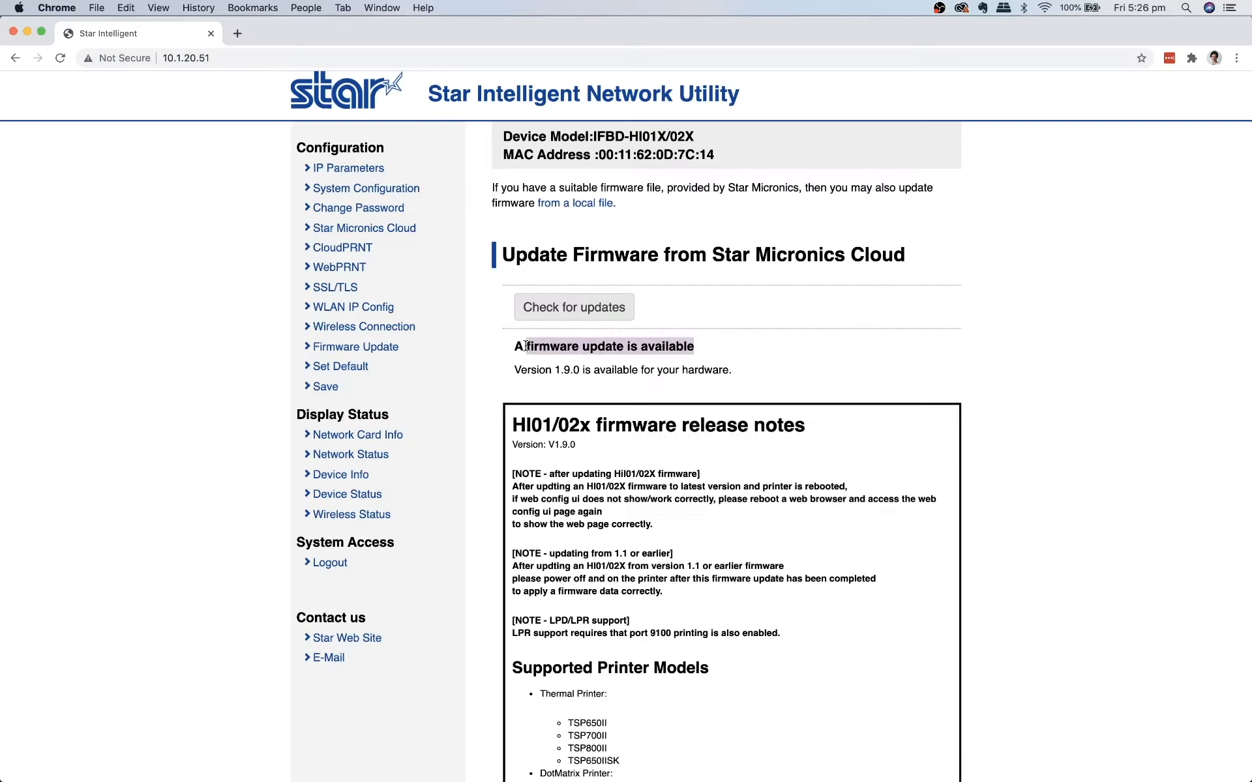
{"action": "left_click", "coordinate": [739, 364]}
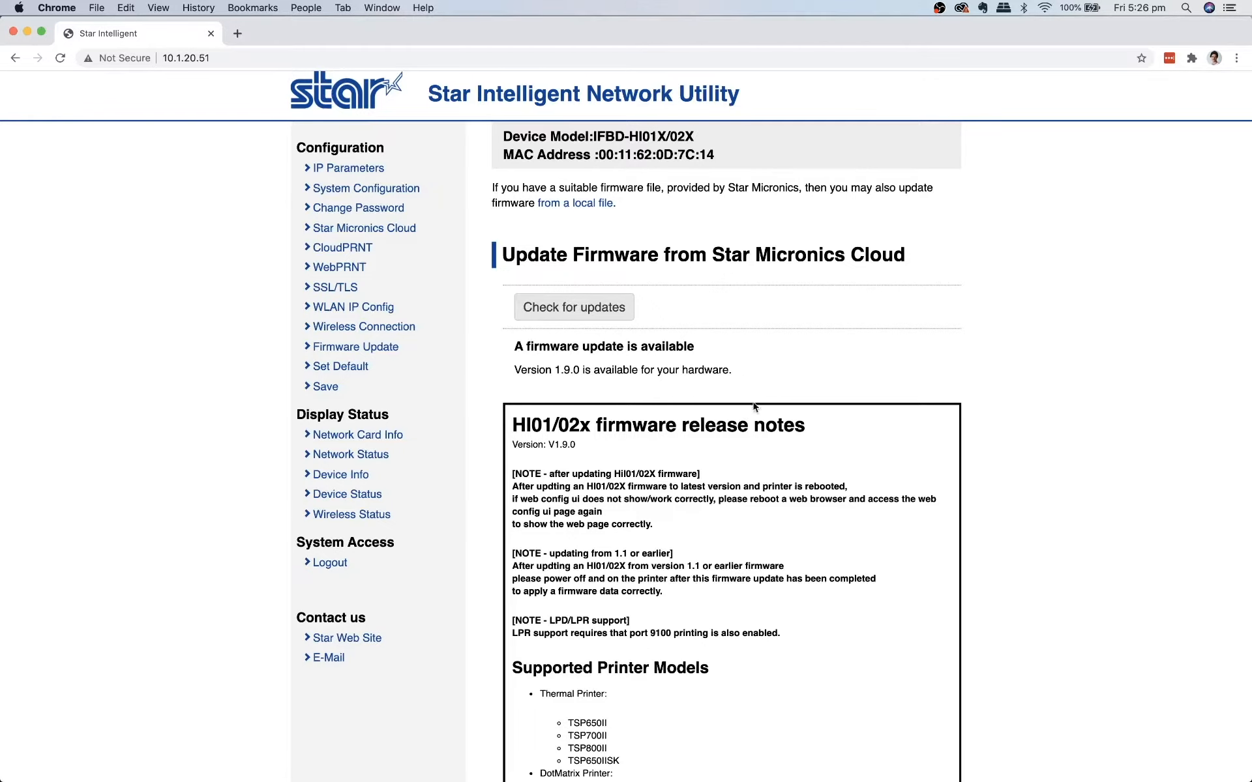
{"action": "scroll", "coordinate": [731, 440], "scroll_direction": "down", "scroll_amount": 15}
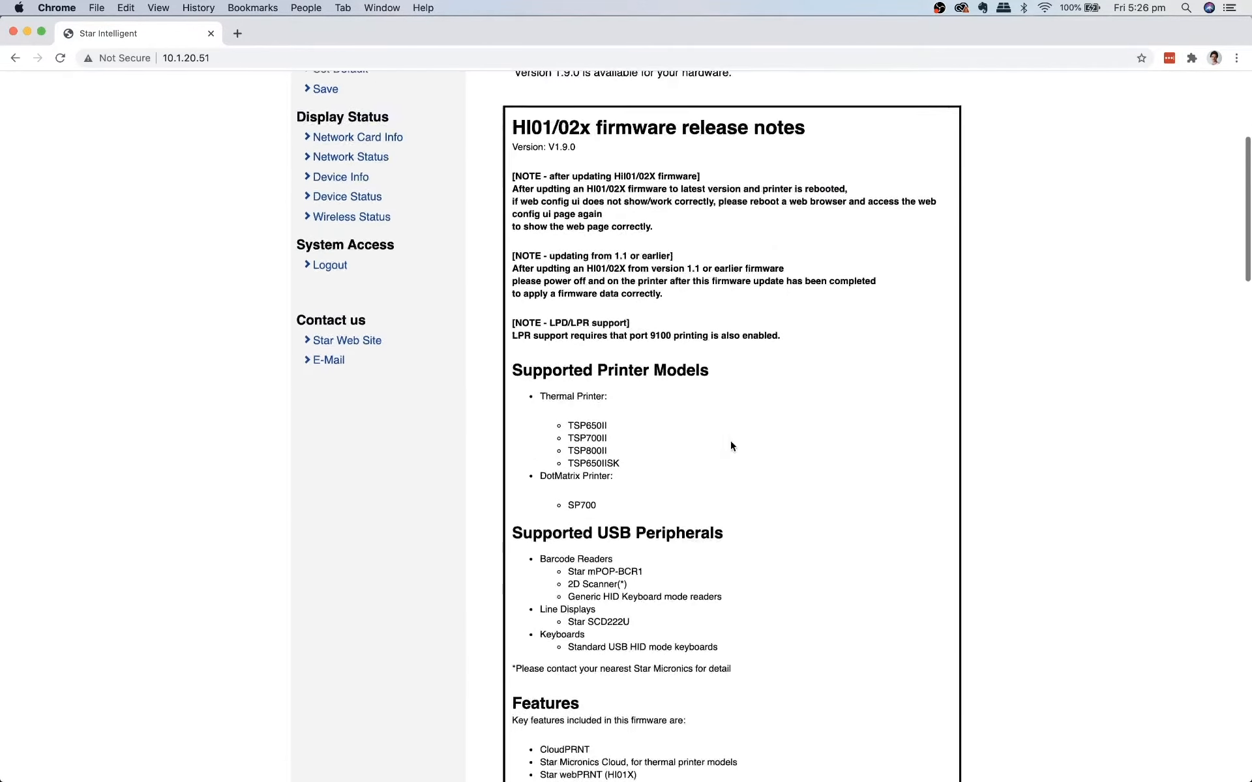
{"action": "scroll", "coordinate": [731, 441], "scroll_direction": "down", "scroll_amount": 20}
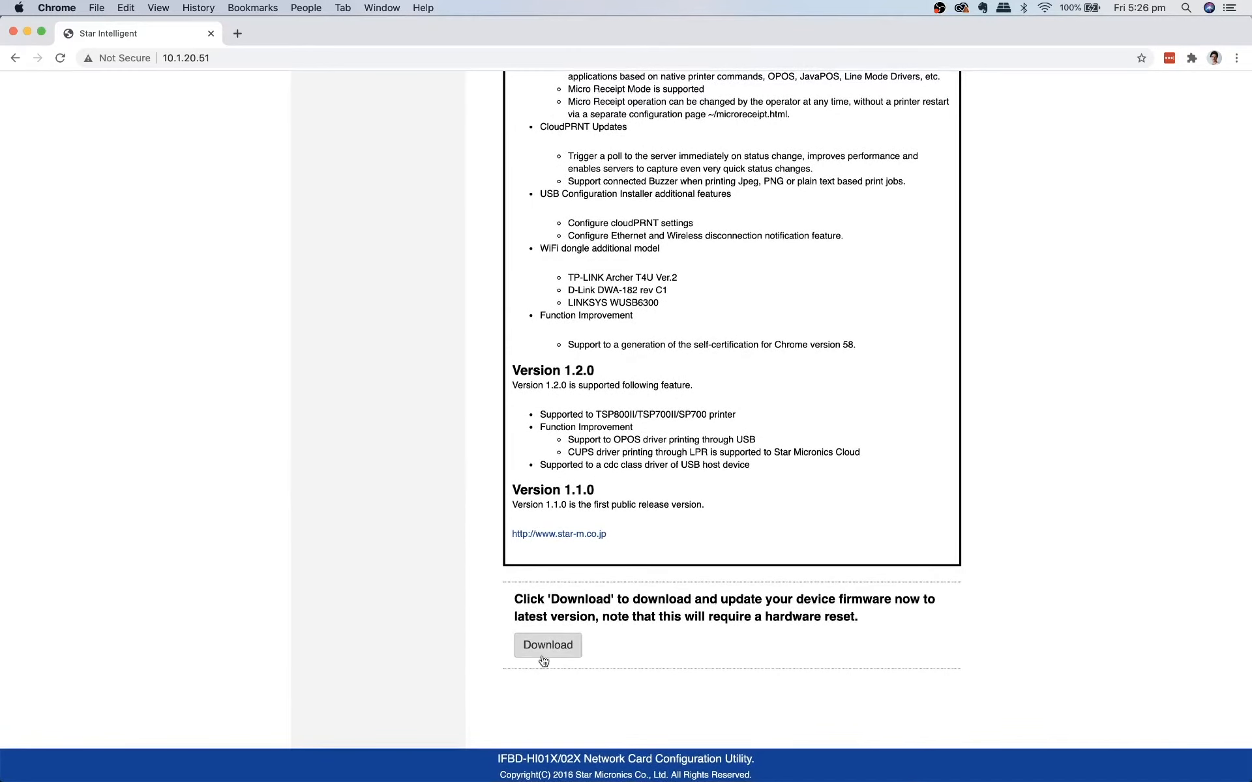
{"action": "left_click", "coordinate": [549, 647]}
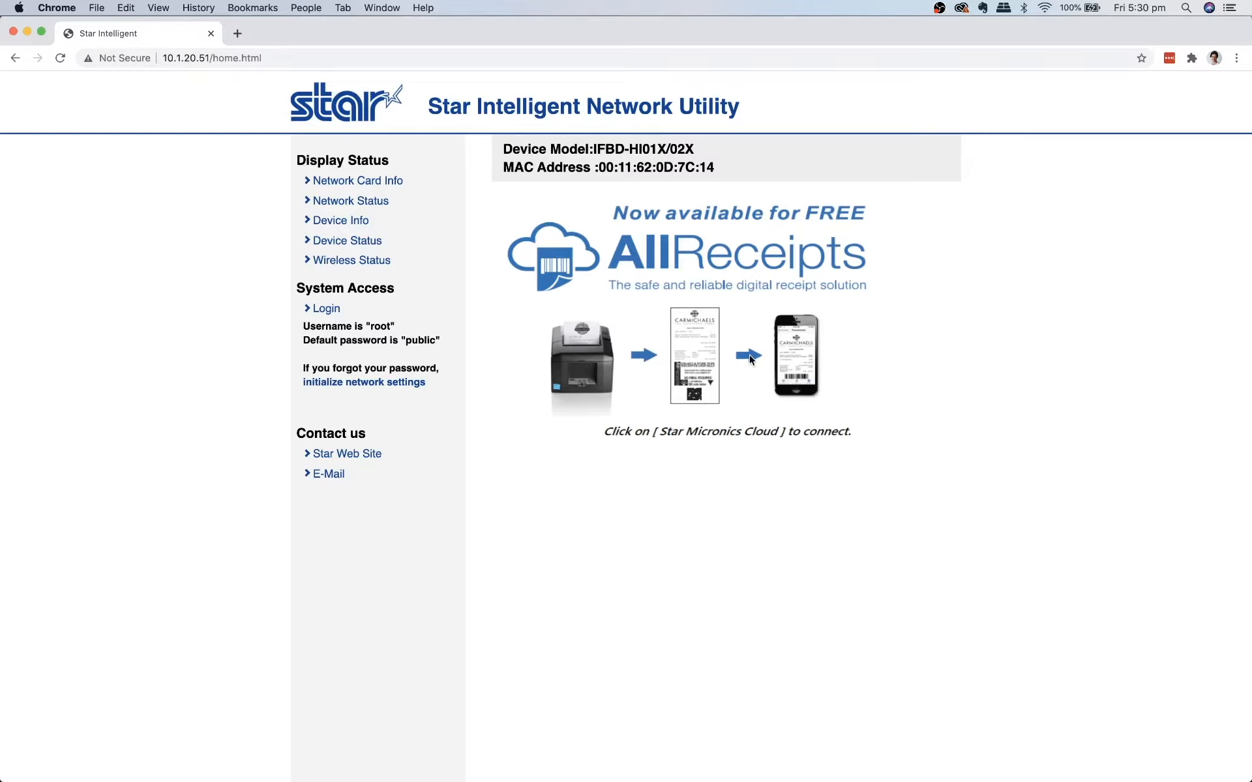
Log in with the default root password and change it to a new password entered twice
{"action": "scroll", "coordinate": [749, 355], "scroll_direction": "down", "scroll_amount": 1}
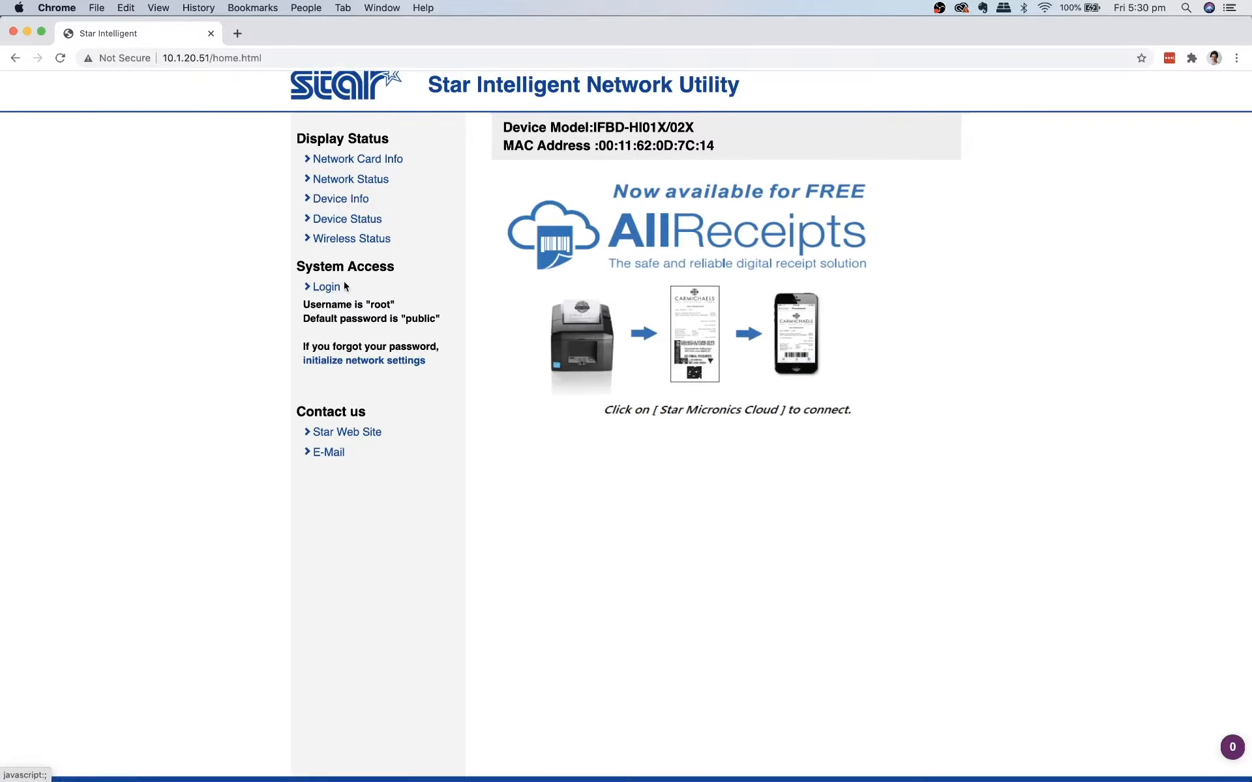
{"action": "left_click", "coordinate": [321, 288]}
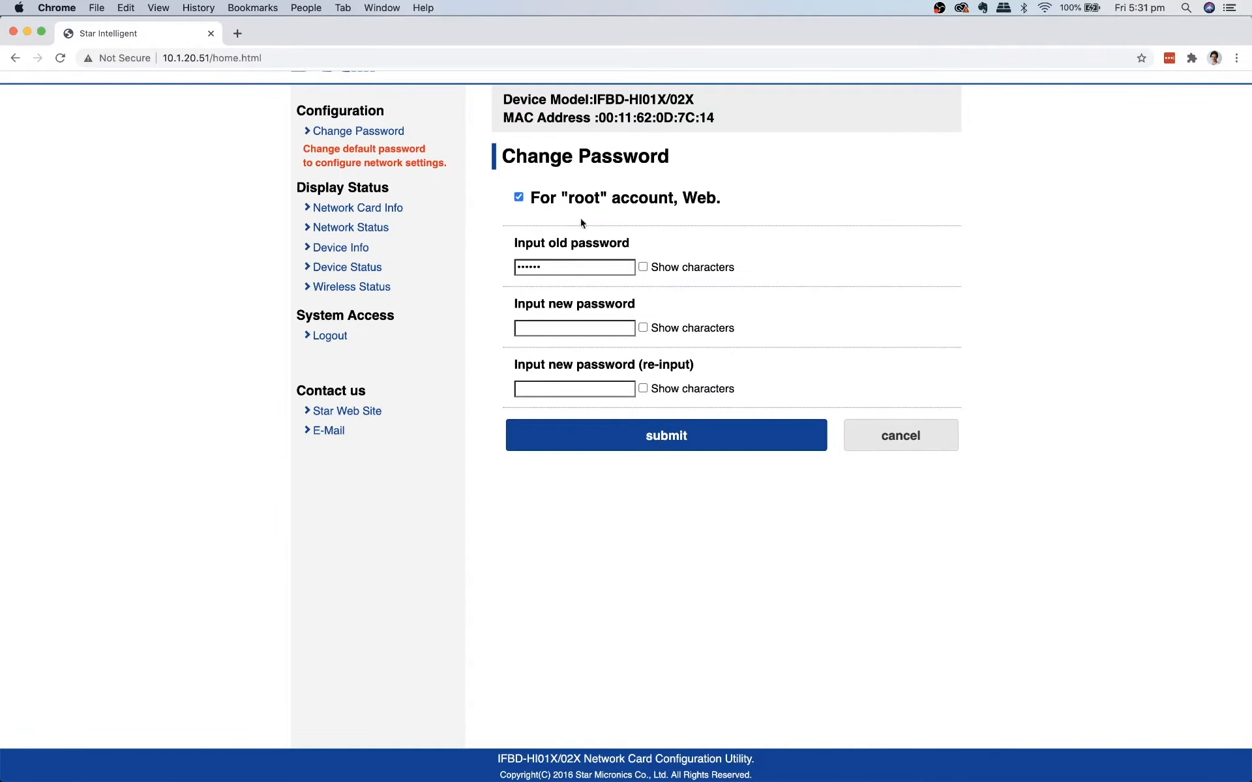
{"action": "left_click", "coordinate": [643, 267]}
{"action": "left_click", "coordinate": [567, 327]}
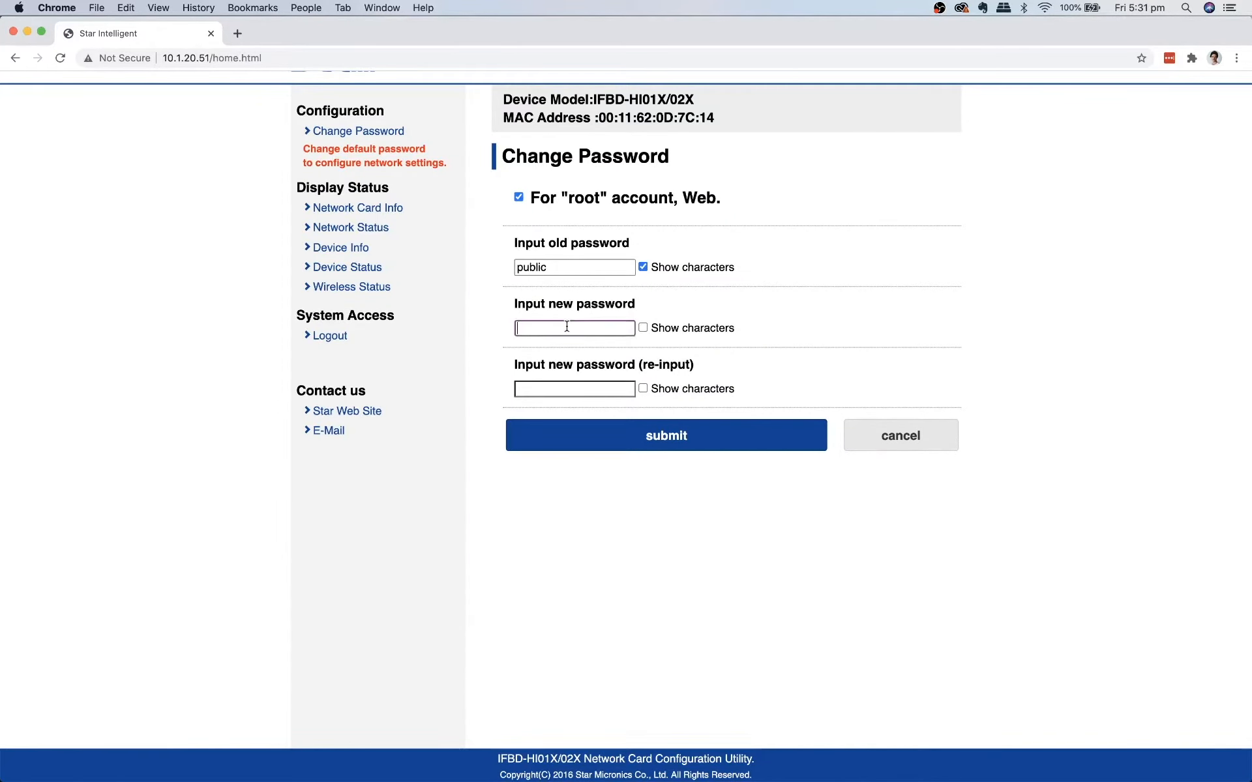
{"action": "type", "text": "••••"}
{"action": "left_click", "coordinate": [643, 328]}
{"action": "left_click", "coordinate": [566, 390]}
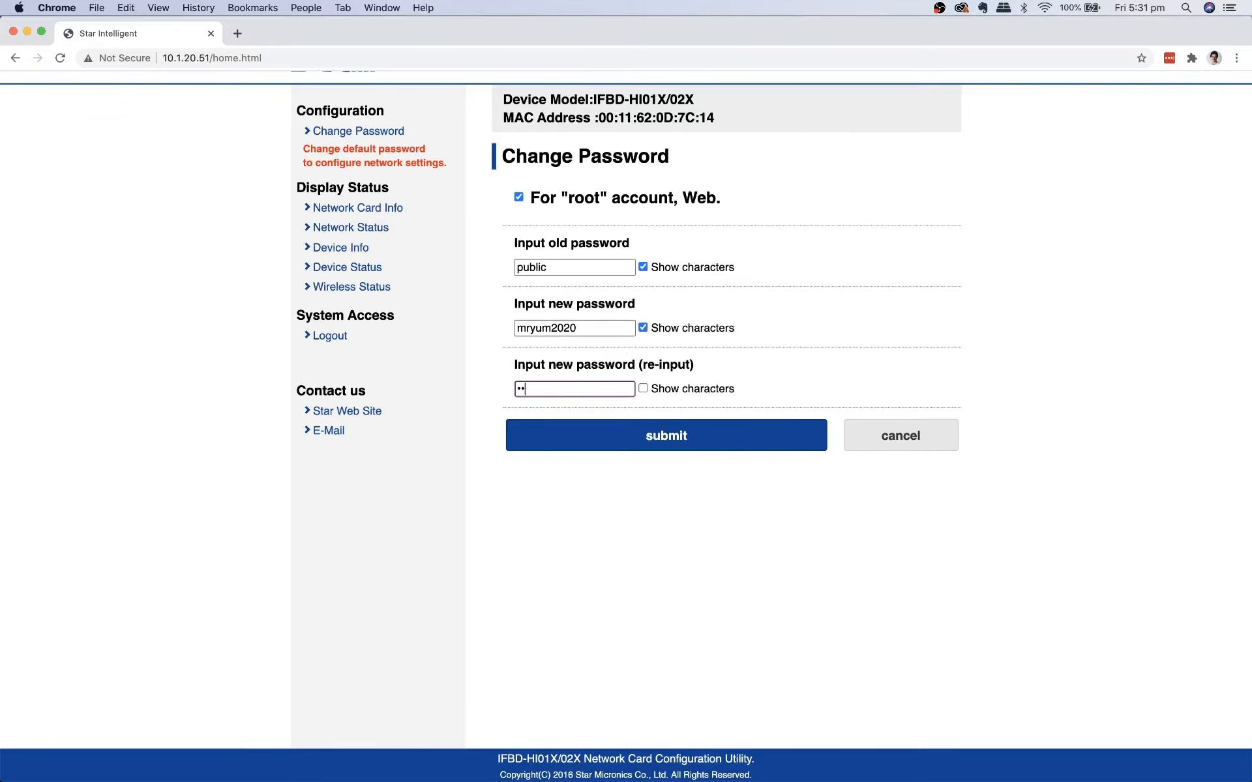
{"action": "left_click", "coordinate": [643, 389]}
{"action": "left_click", "coordinate": [650, 436]}
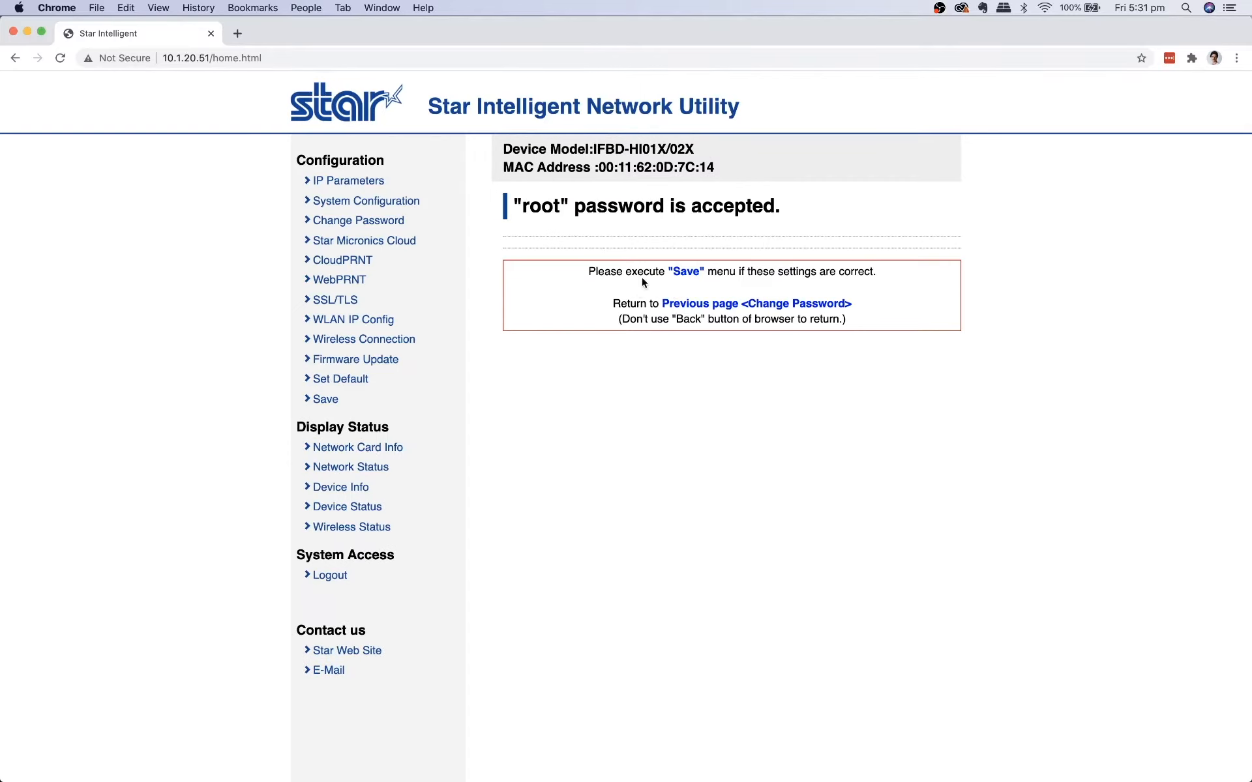
Save the settings with Restart device and acknowledge the Success alert
{"action": "left_click", "coordinate": [325, 400]}
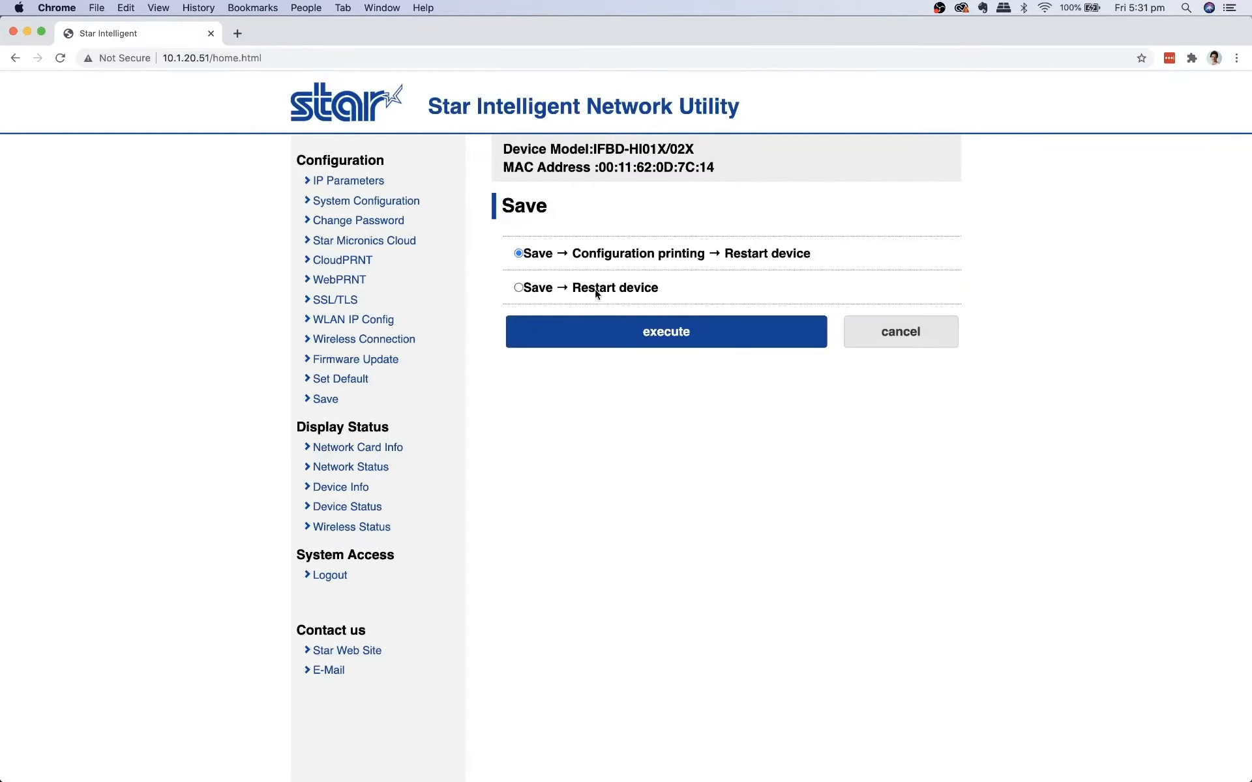
{"action": "left_click", "coordinate": [656, 339]}
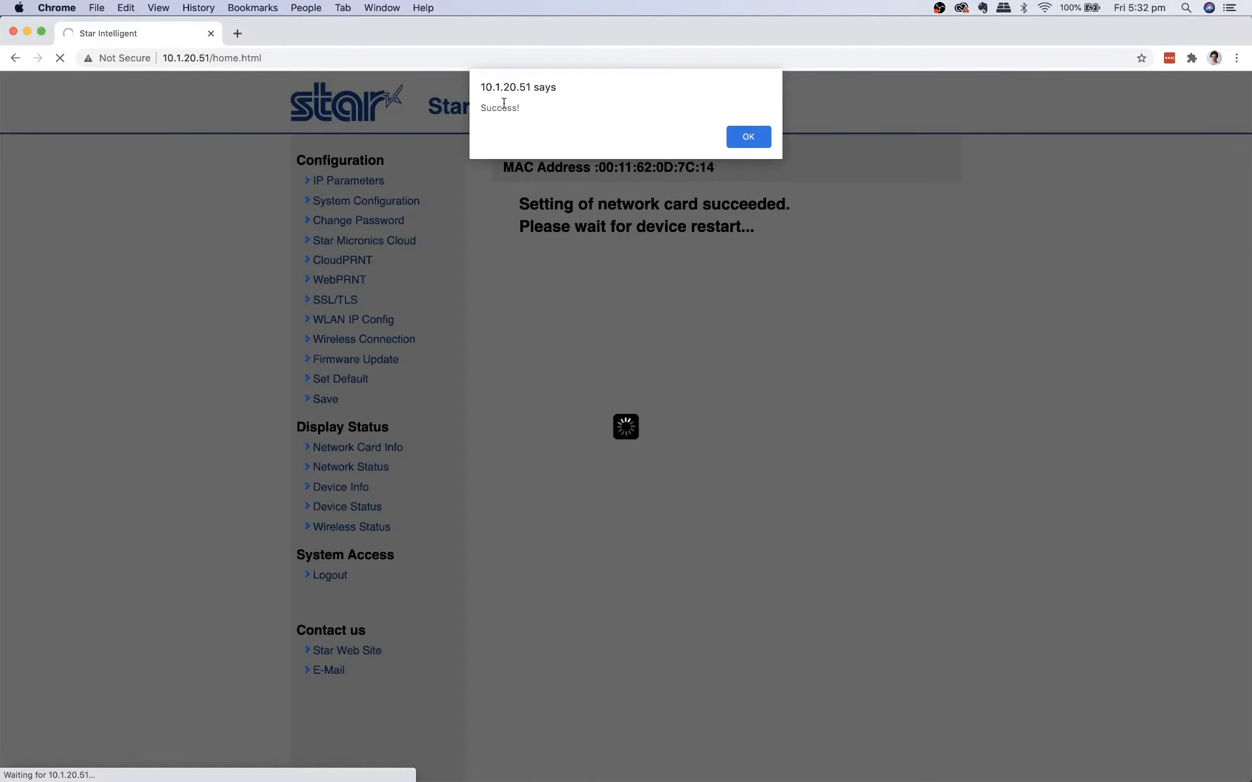
{"action": "left_click", "coordinate": [756, 135]}
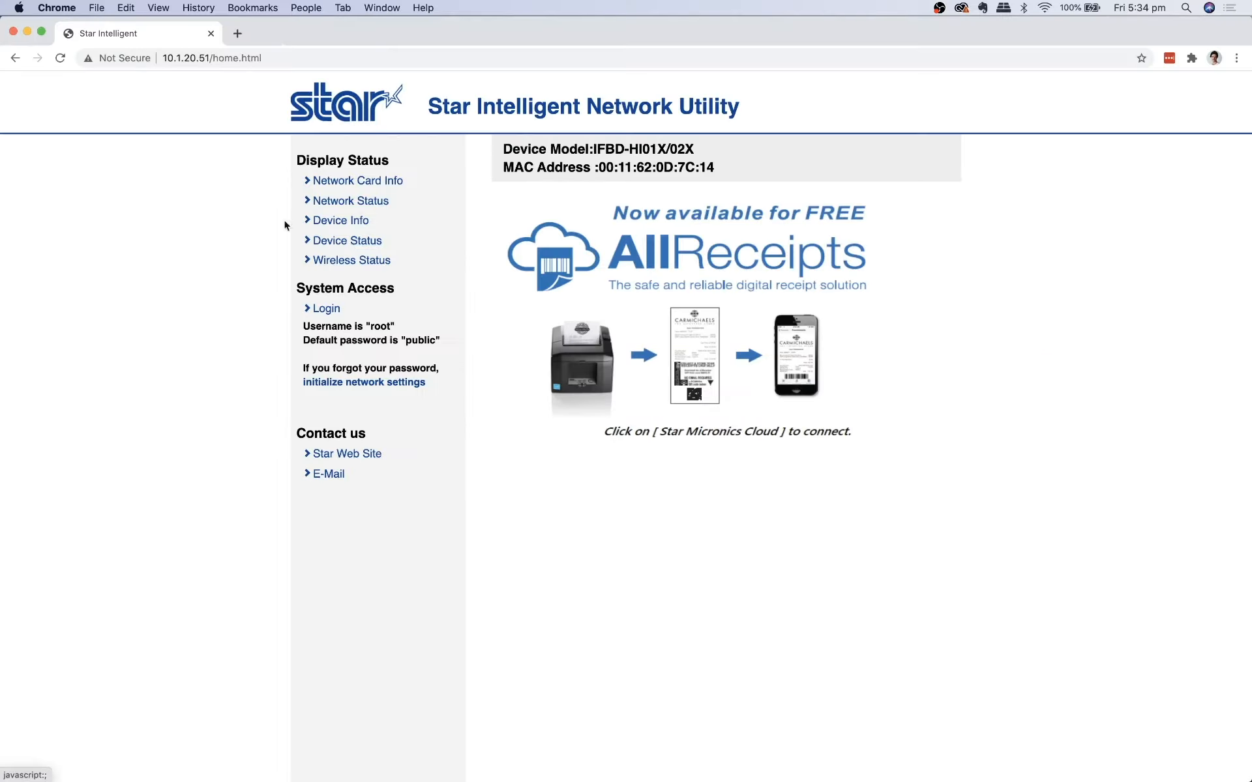
Load Mr Yum Manage in a new tab and open the Mr Yum Demo venue from Venues
{"action": "left_click", "coordinate": [238, 34]}
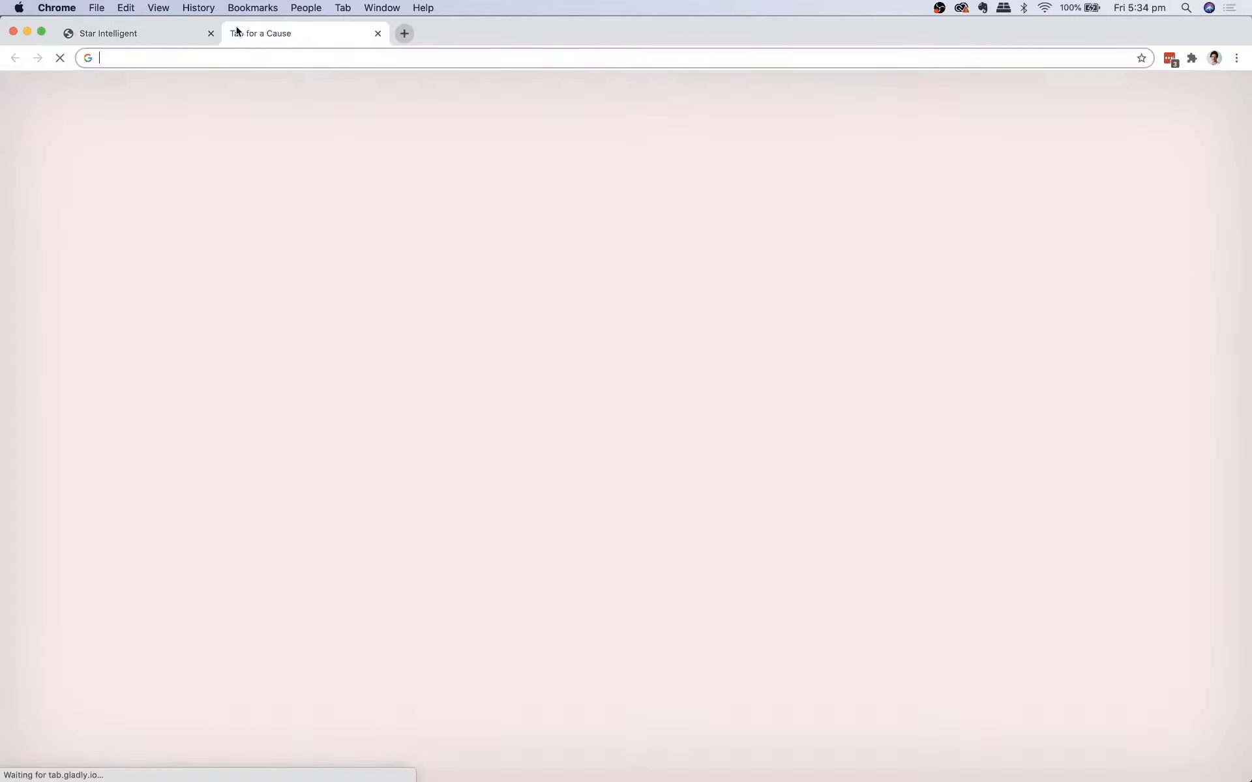
{"action": "type", "text": "manage.mryum.com"}
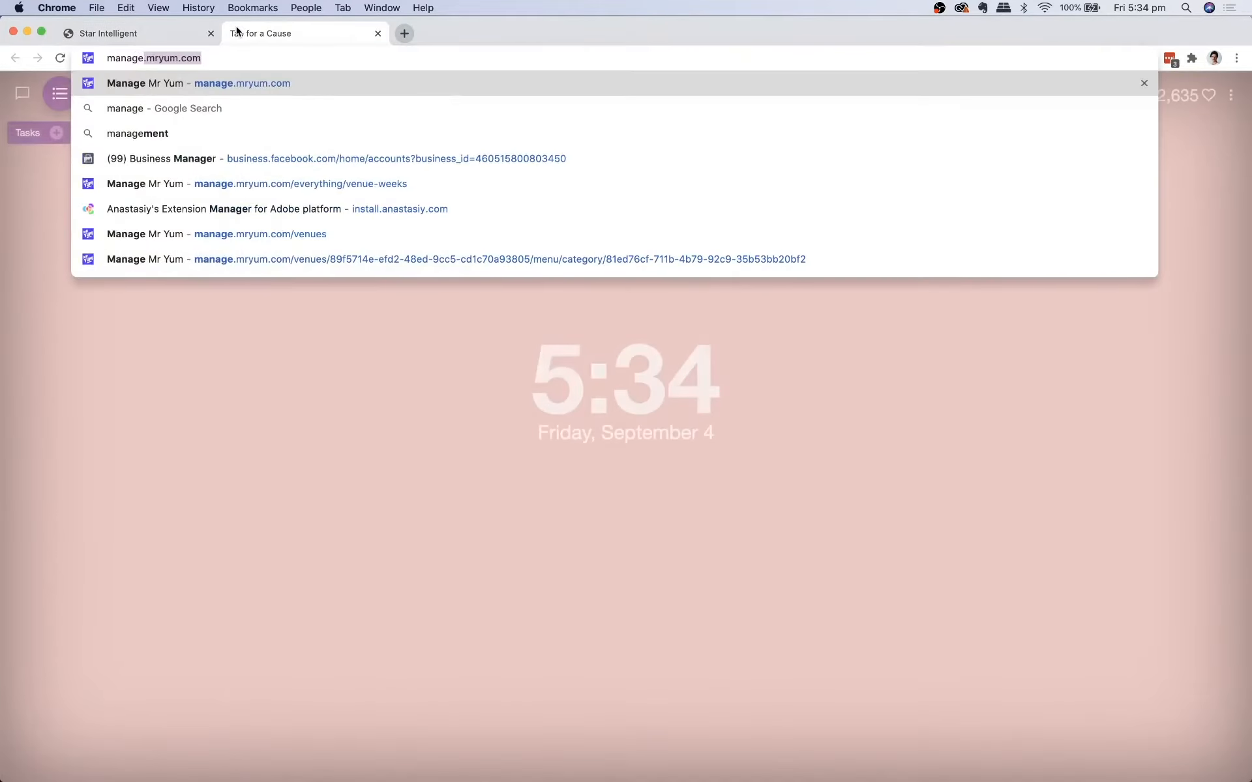
{"action": "key", "text": "Return"}
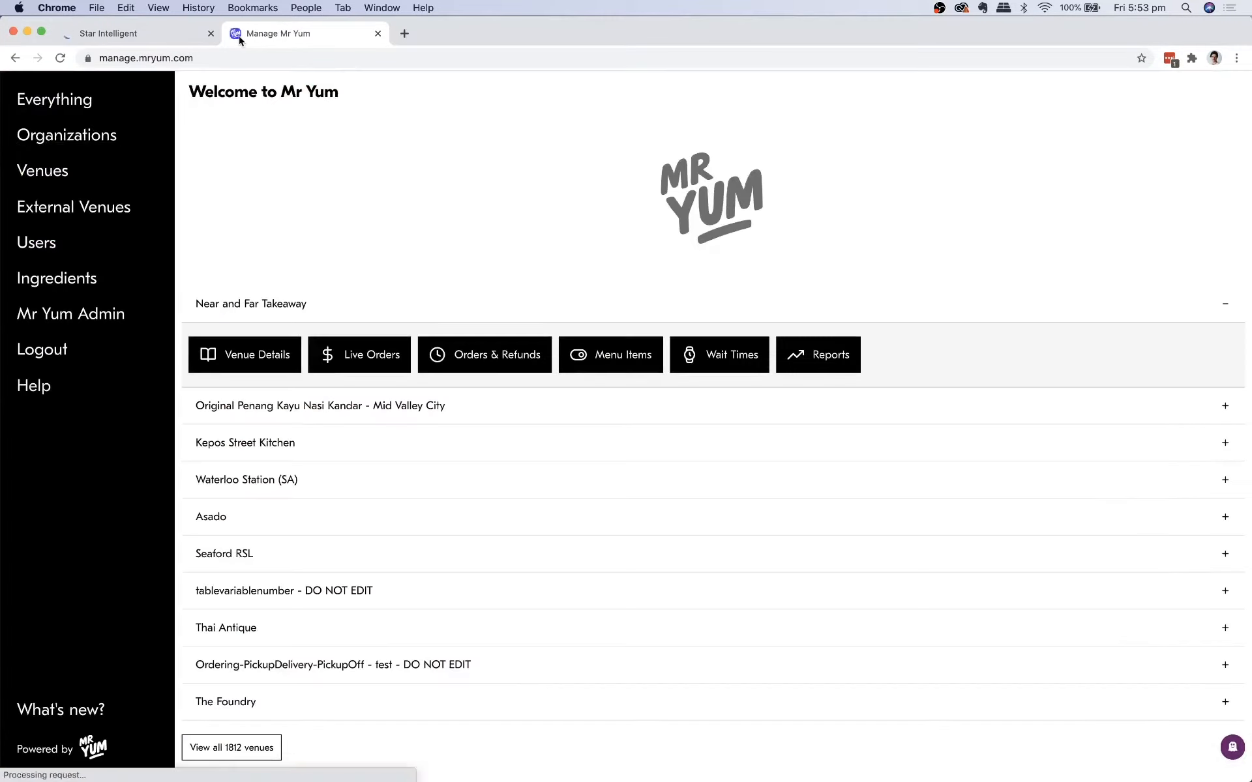
{"action": "left_click", "coordinate": [51, 172]}
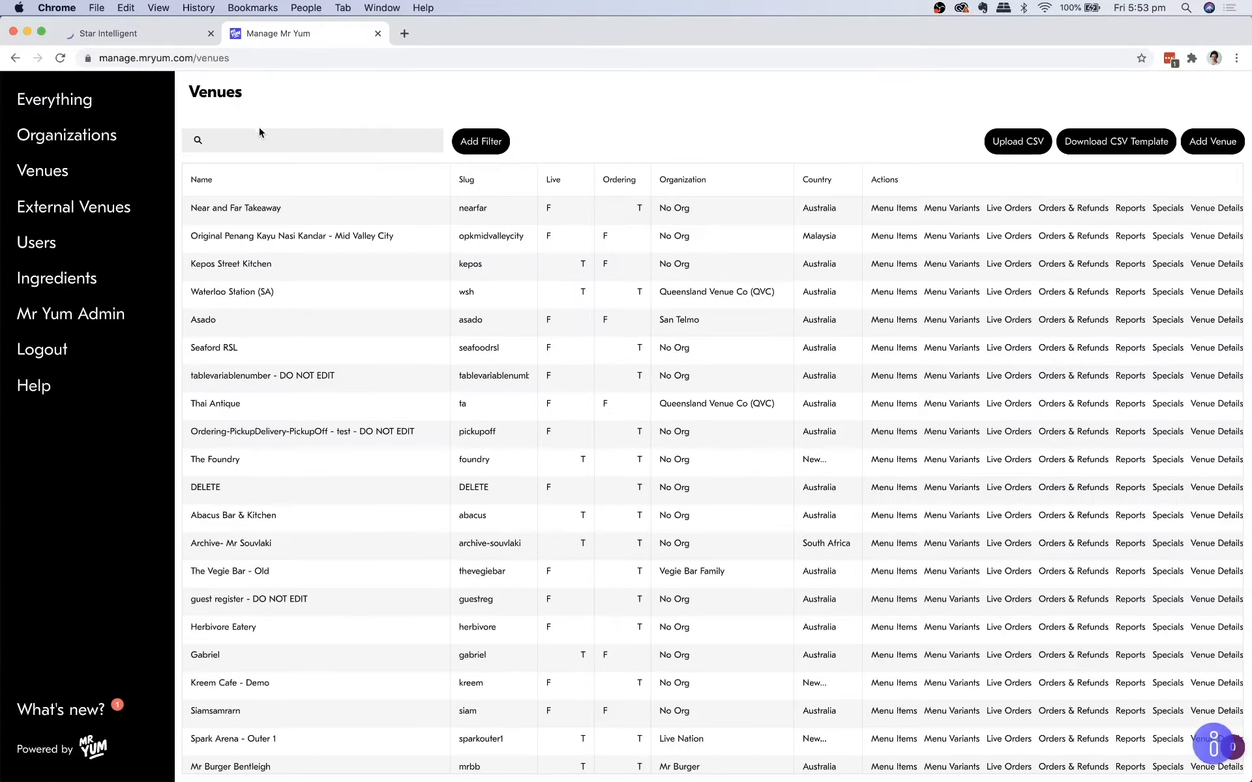
{"action": "left_click", "coordinate": [259, 130]}
{"action": "type", "text": "mr yum demo"}
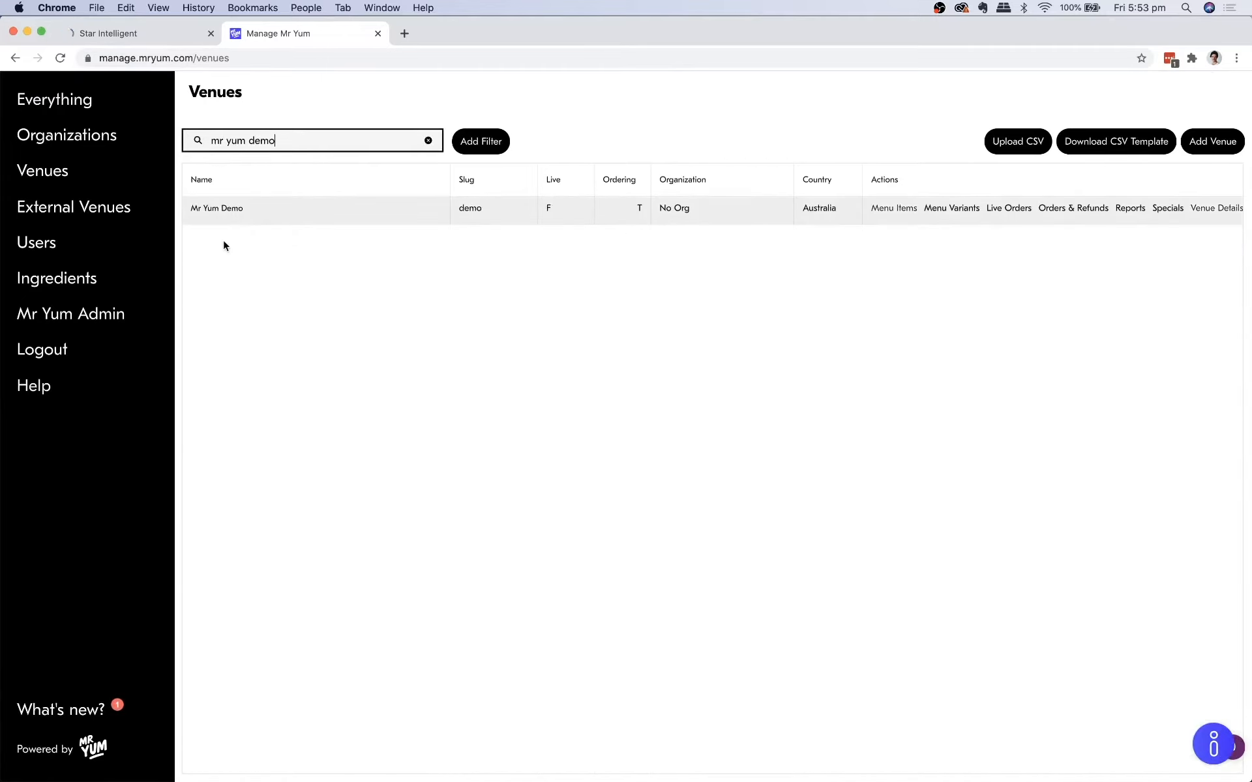
{"action": "scroll", "coordinate": [897, 189], "scroll_direction": "right", "scroll_amount": 3}
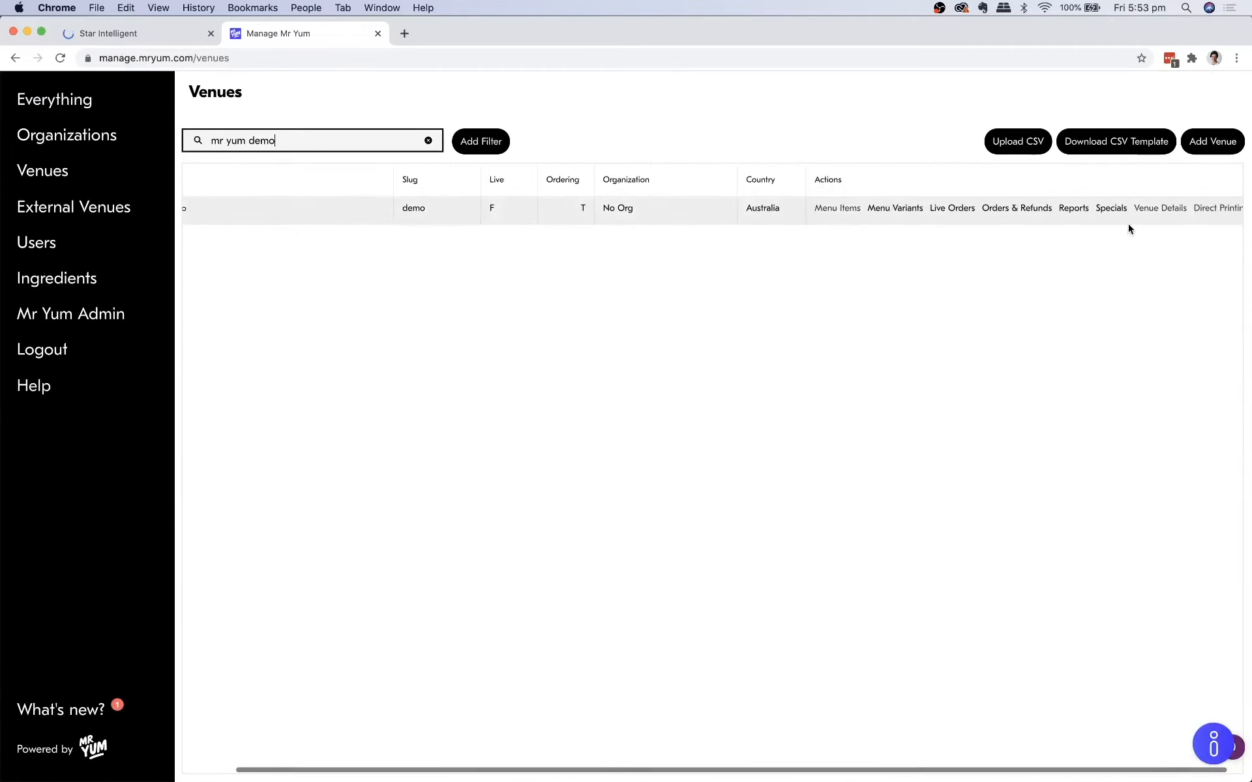
{"action": "left_click", "coordinate": [1165, 212]}
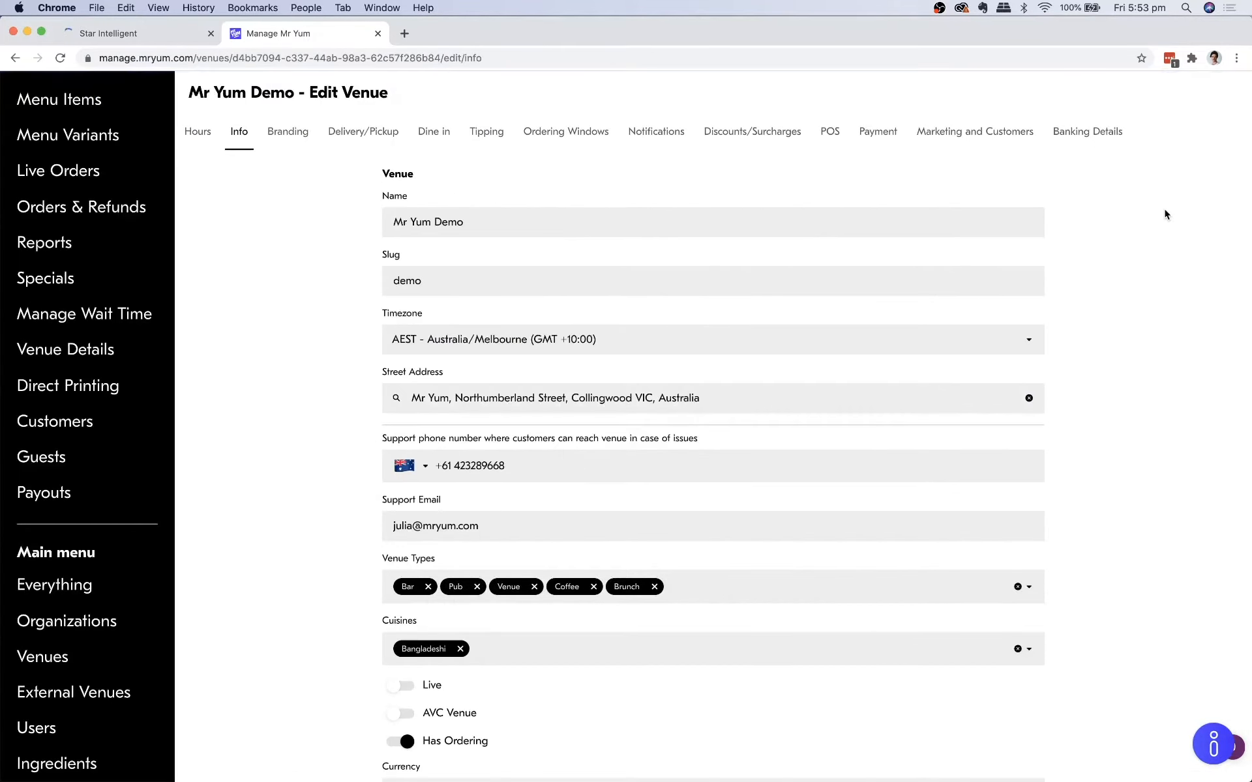
Change the venue's POS vendor from Tablet to Direct printing and save
{"action": "left_click", "coordinate": [831, 134]}
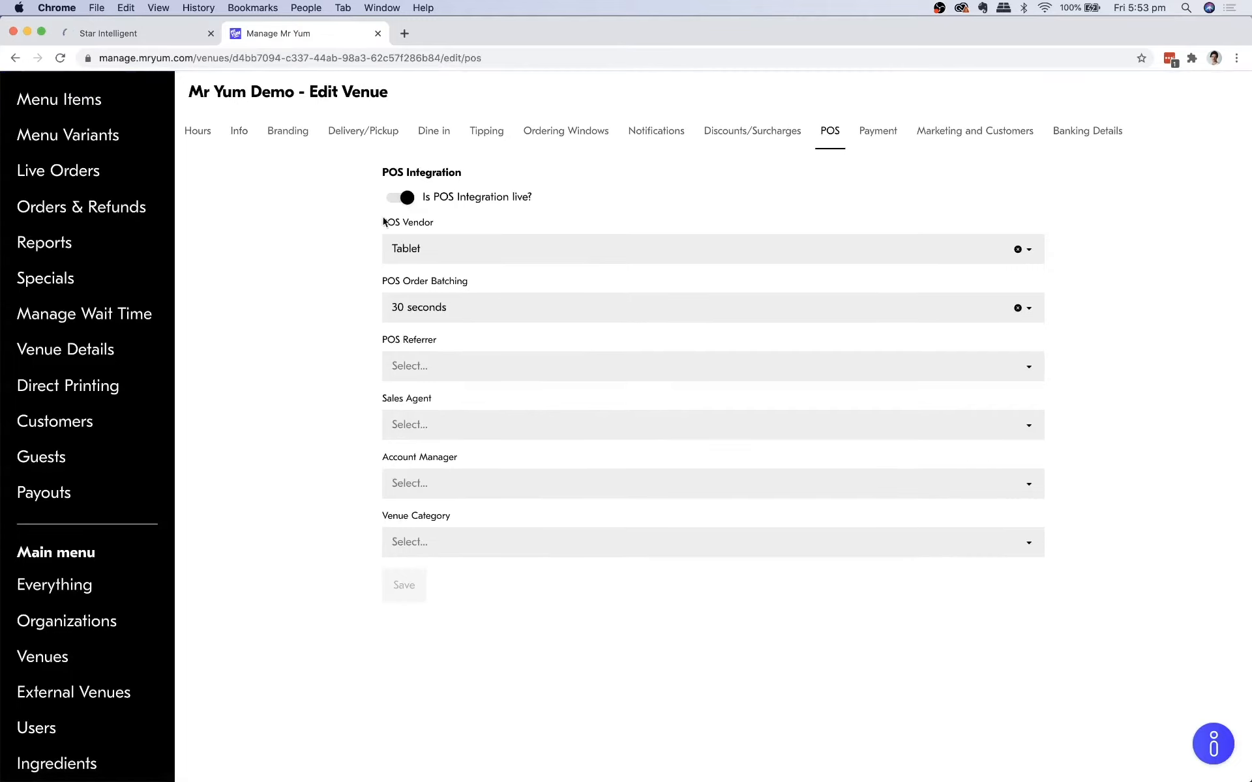
{"action": "left_click", "coordinate": [427, 249]}
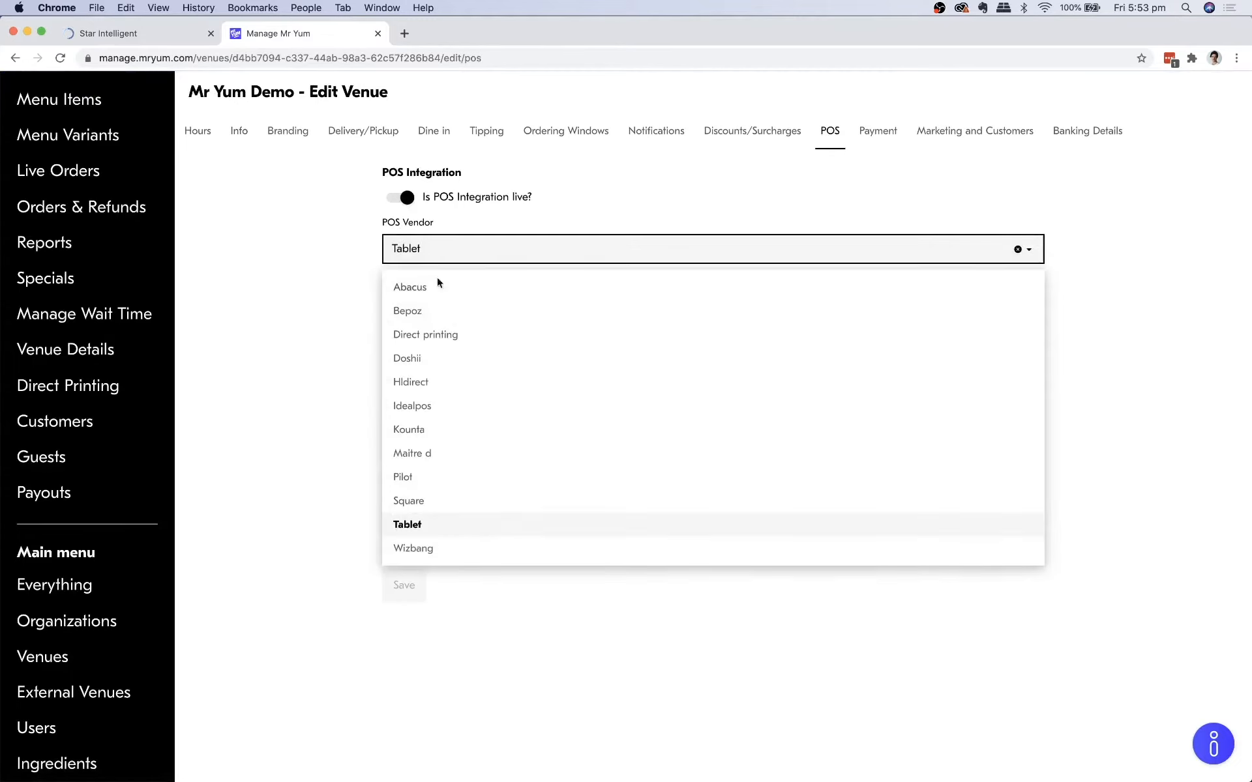
{"action": "left_click", "coordinate": [455, 337]}
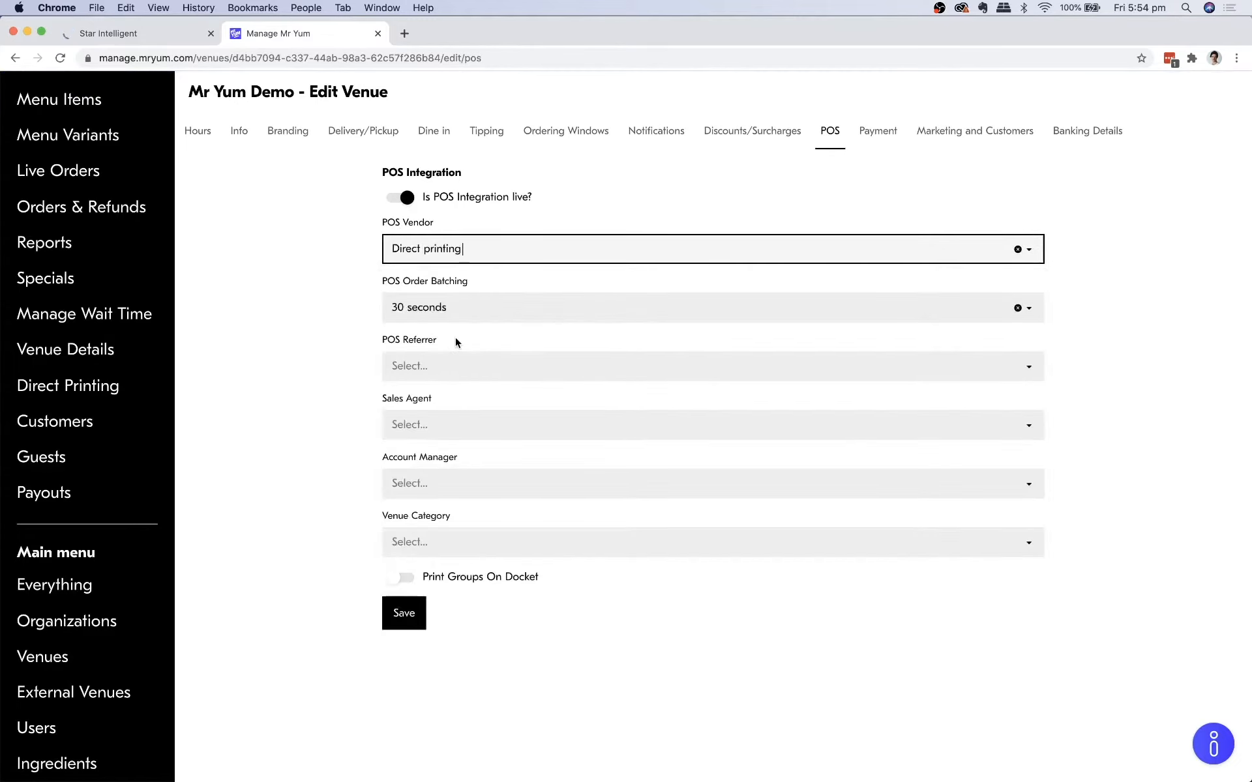
{"action": "left_click", "coordinate": [418, 621]}
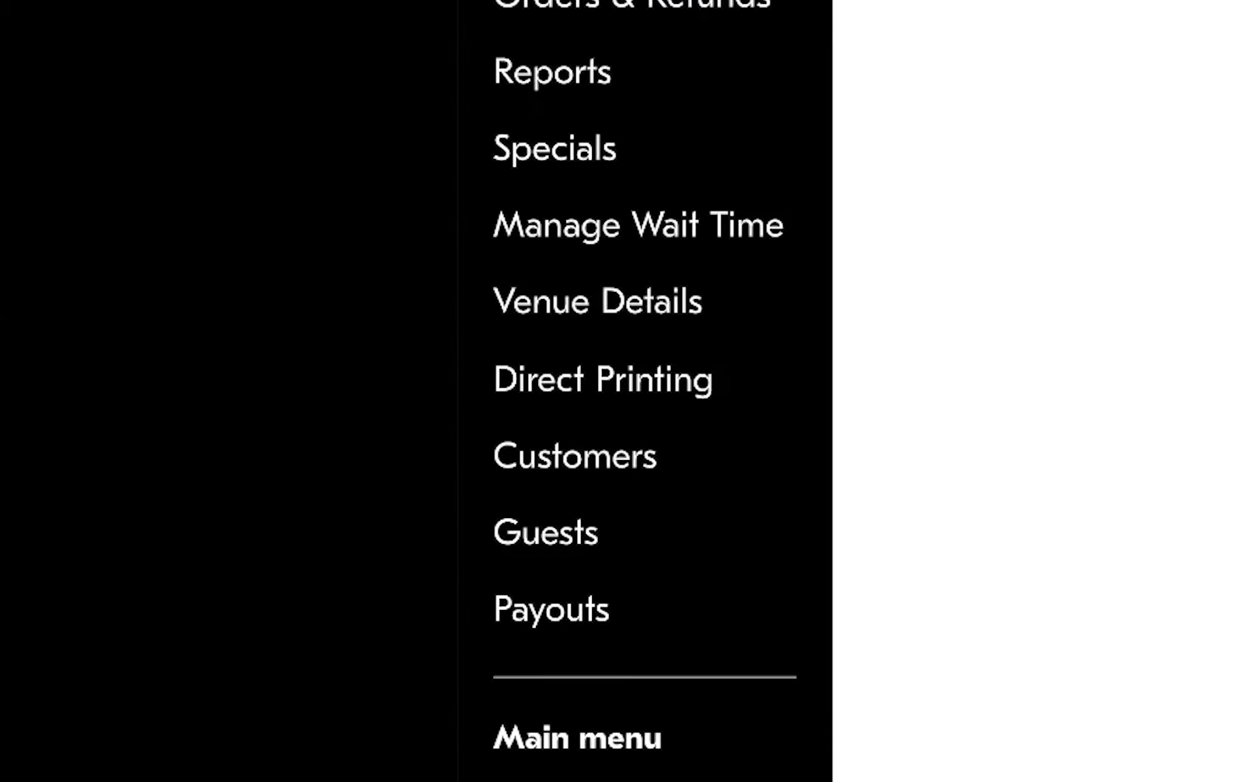
Create a printer named Kitchen under Direct Printing and copy its CloudPRNT link
{"action": "left_click", "coordinate": [597, 378]}
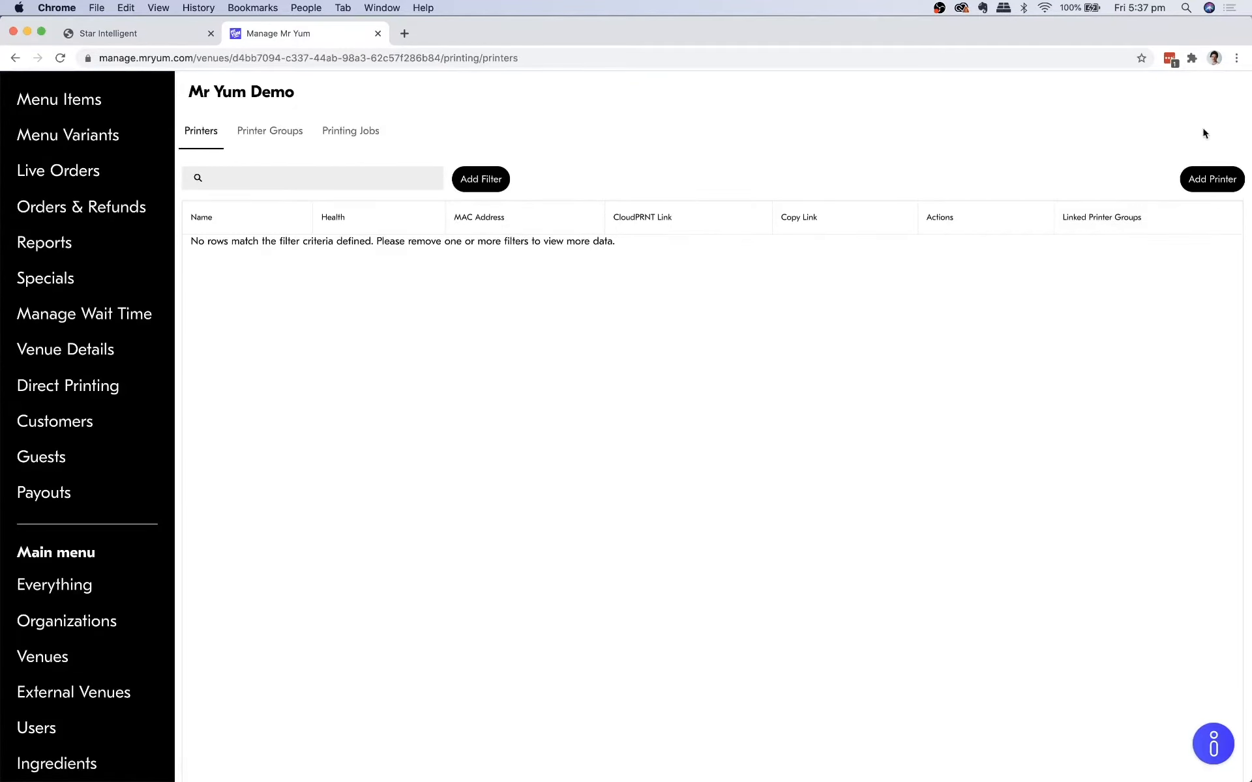
{"action": "left_click", "coordinate": [1206, 181]}
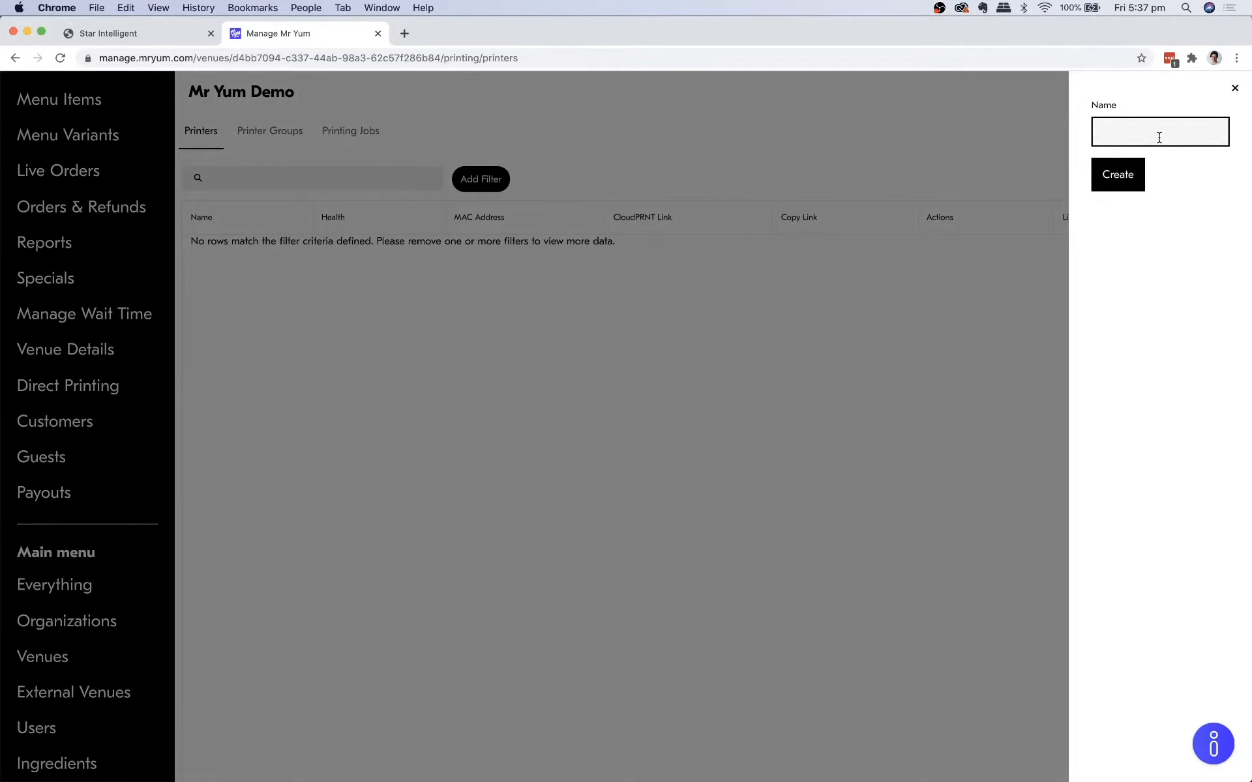
{"action": "type", "text": "Kitchen"}
{"action": "left_click", "coordinate": [1114, 176]}
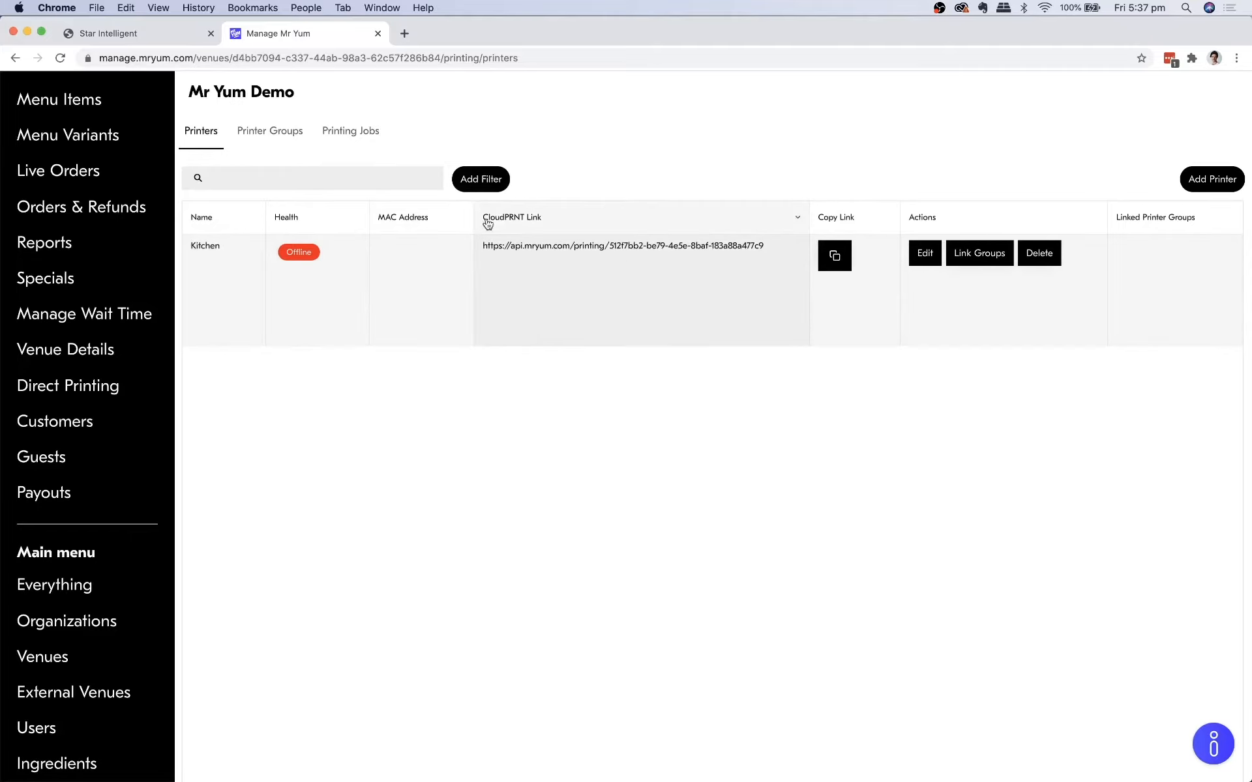
{"action": "left_click", "coordinate": [832, 259]}
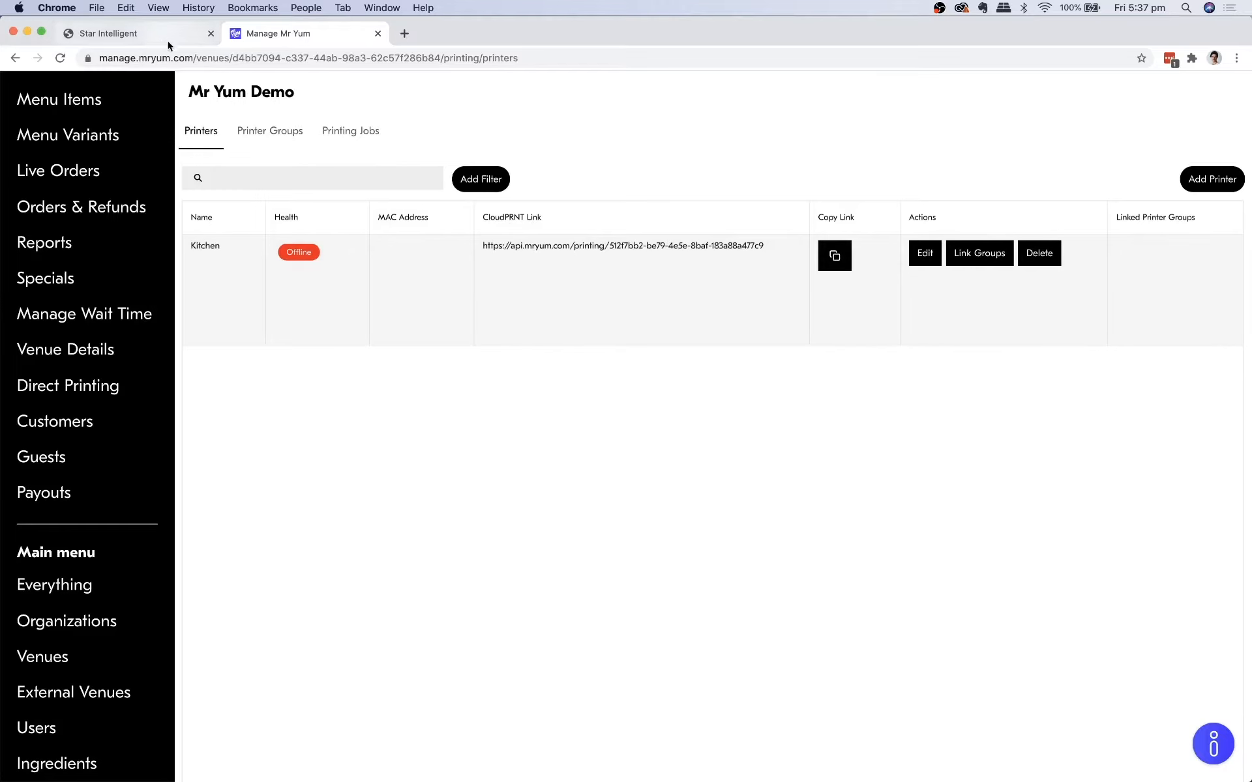
Log in to the printer's network utility as root
{"action": "left_click", "coordinate": [146, 29]}
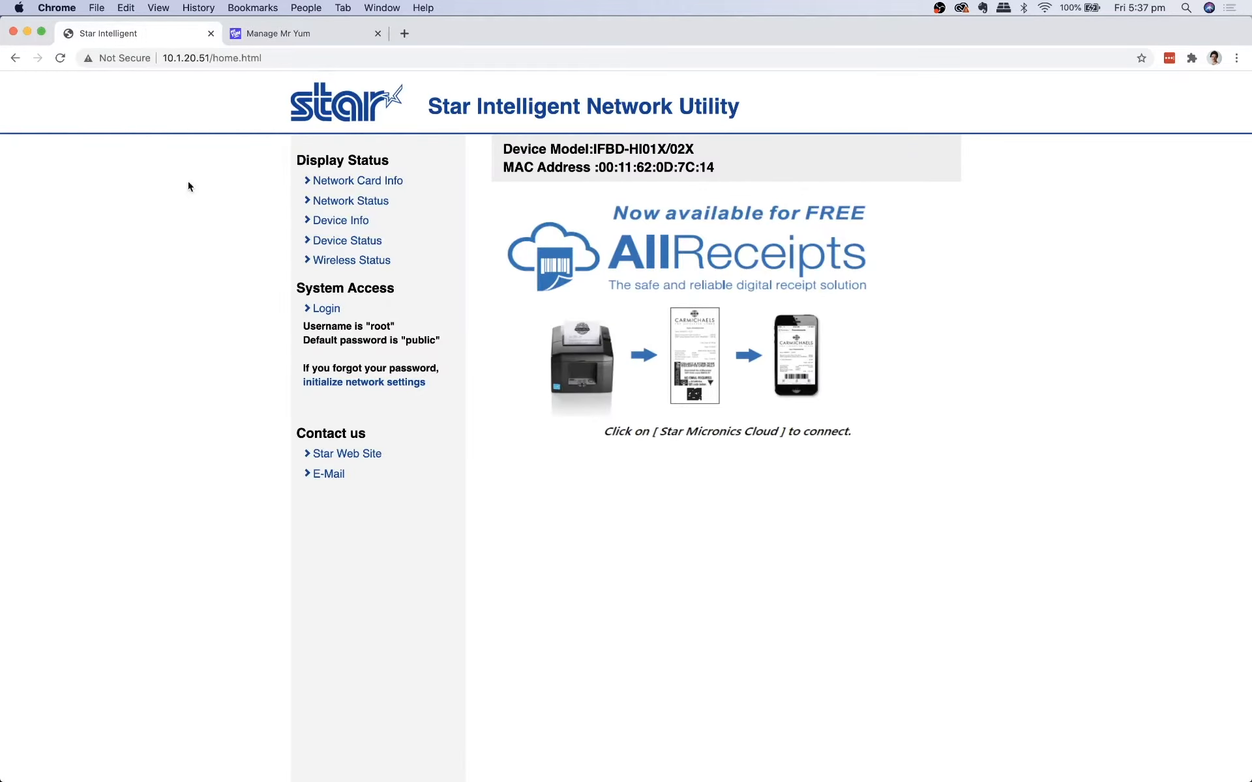
{"action": "left_click", "coordinate": [326, 310]}
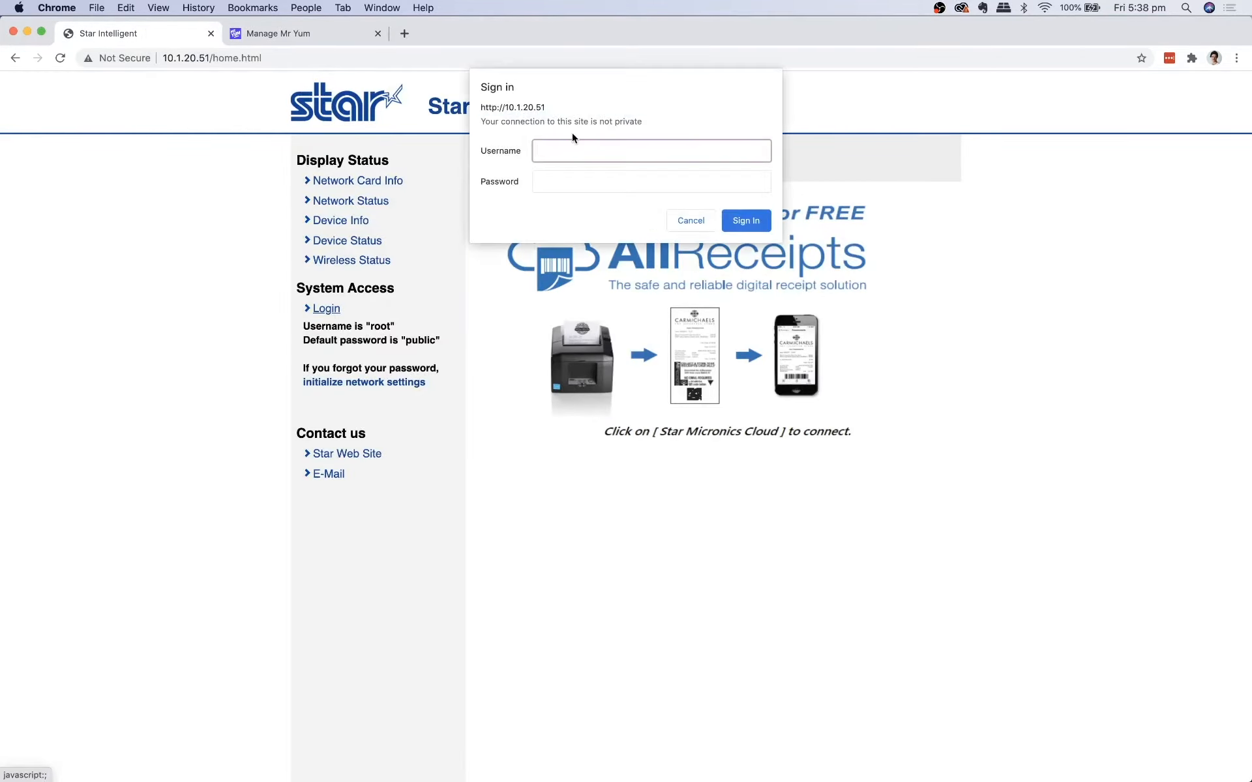
{"action": "type", "text": "roo"}
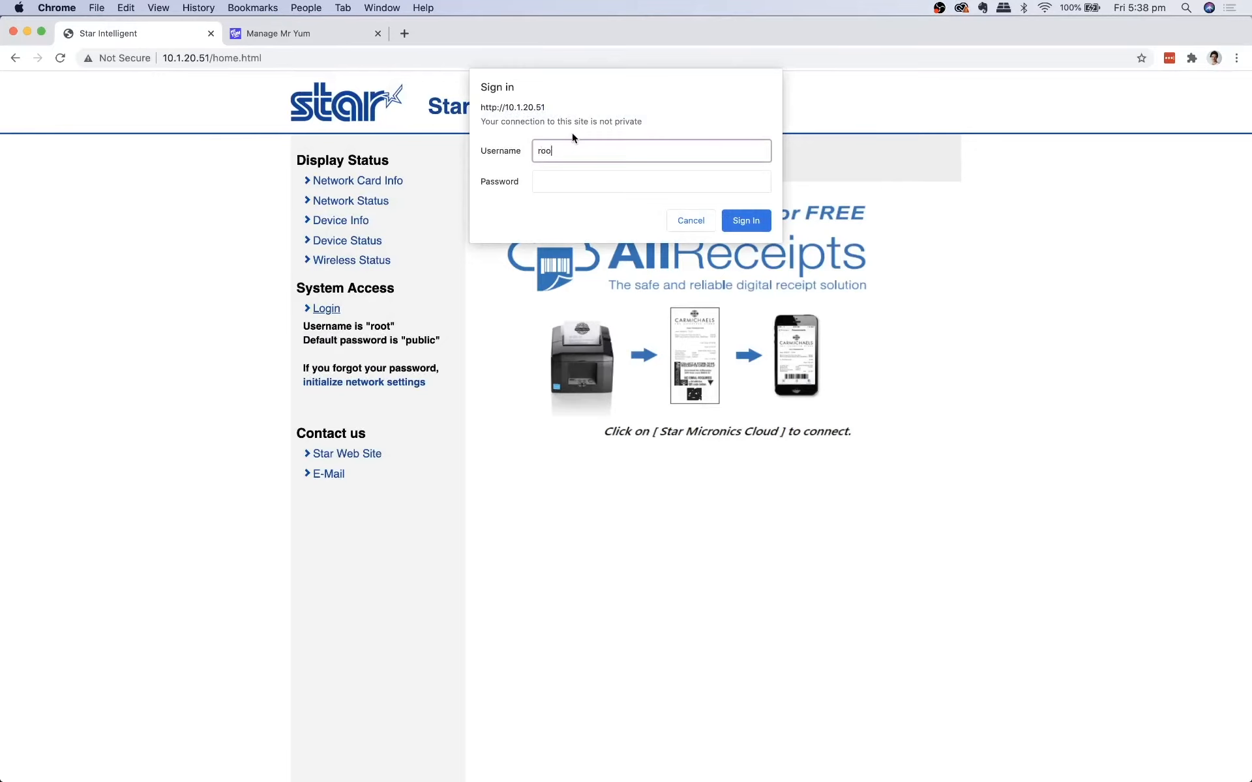
{"action": "type", "text": "t"}
{"action": "left_click", "coordinate": [556, 184]}
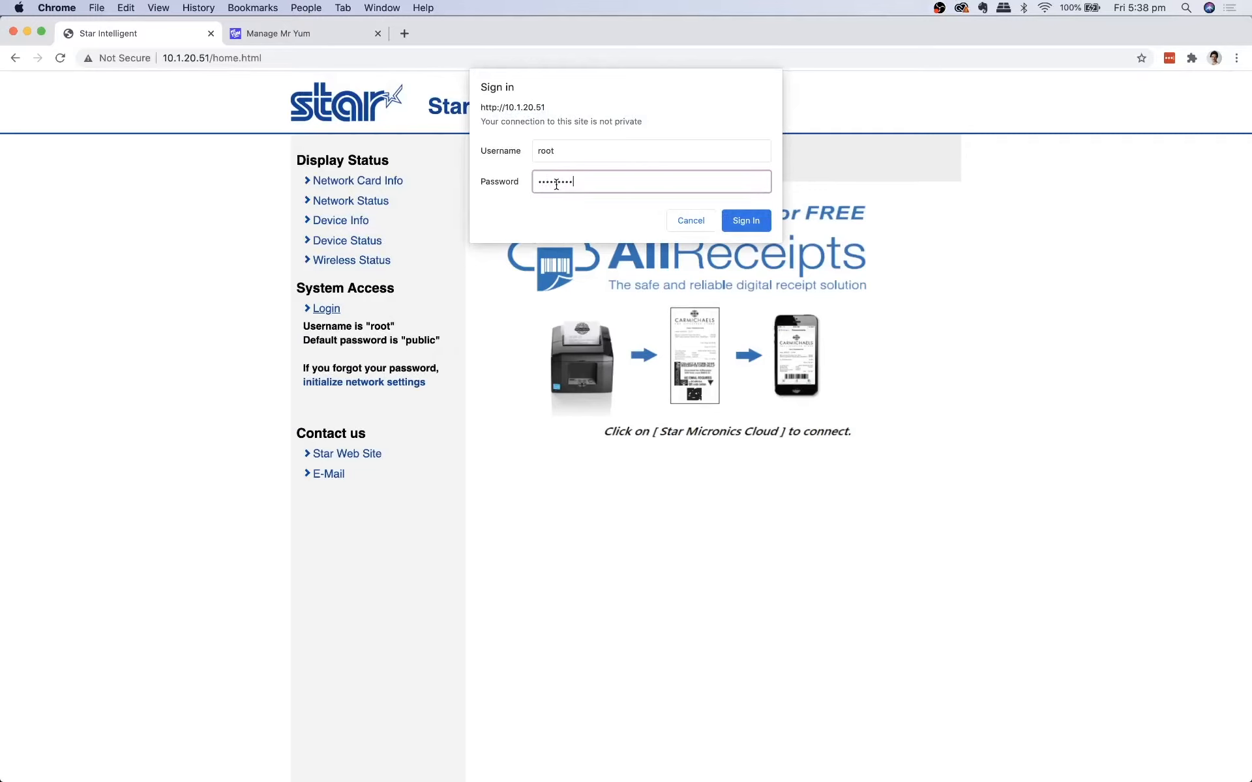
{"action": "left_click", "coordinate": [747, 221]}
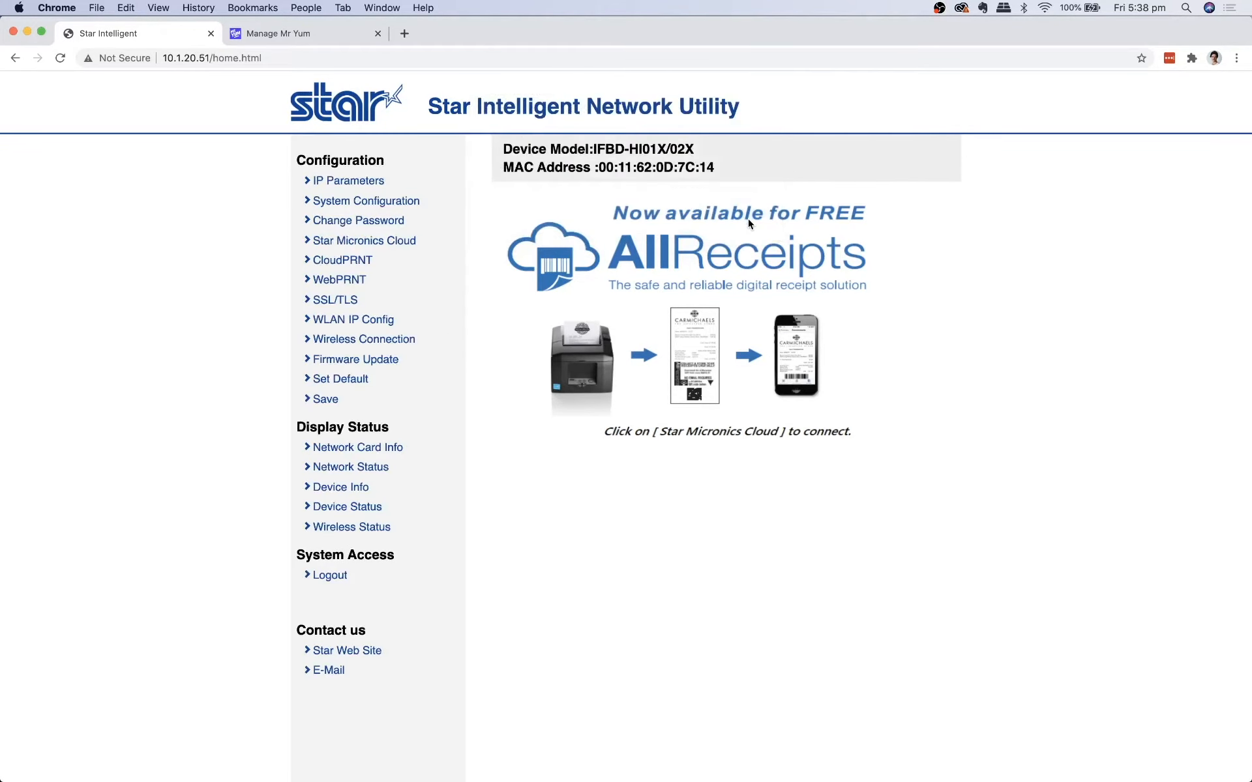
Enable CloudPRNT Service with the pasted Mr Yum link as Server URL and submit
{"action": "left_click", "coordinate": [350, 261]}
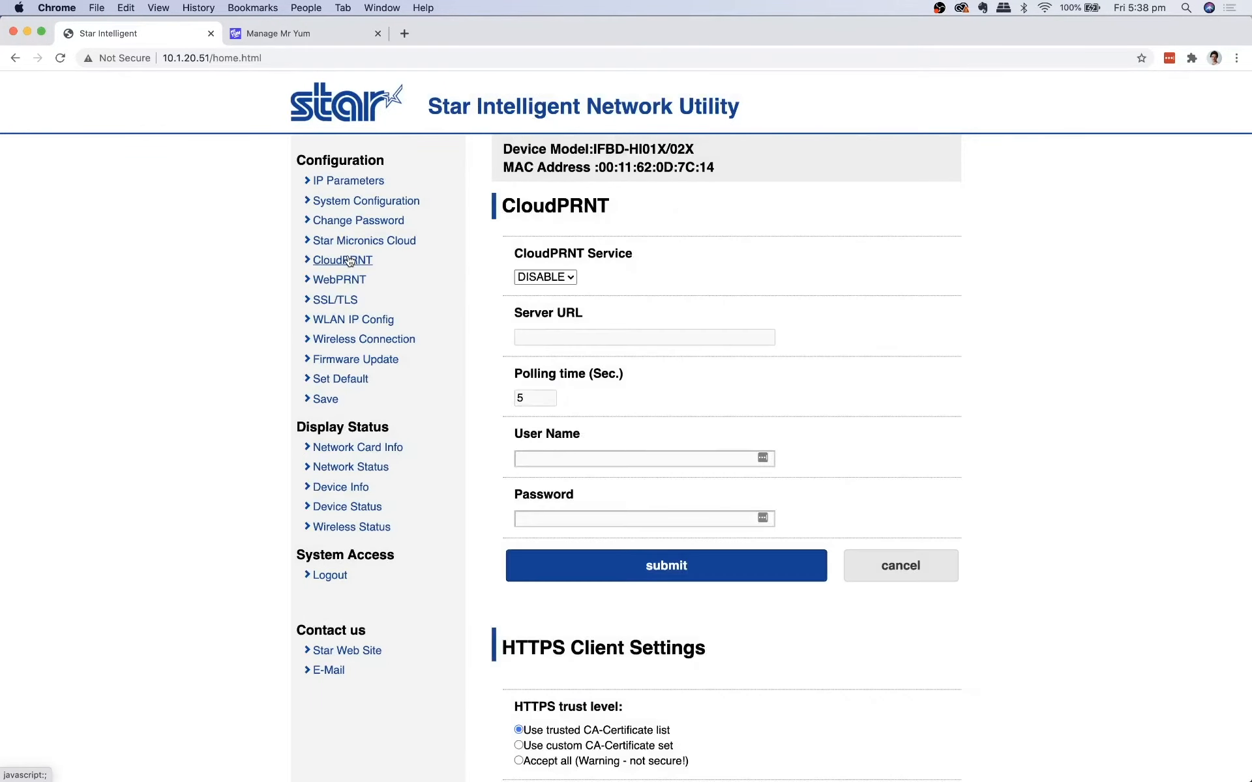
{"action": "scroll", "coordinate": [456, 274], "scroll_direction": "down", "scroll_amount": 1}
{"action": "left_click", "coordinate": [561, 259]}
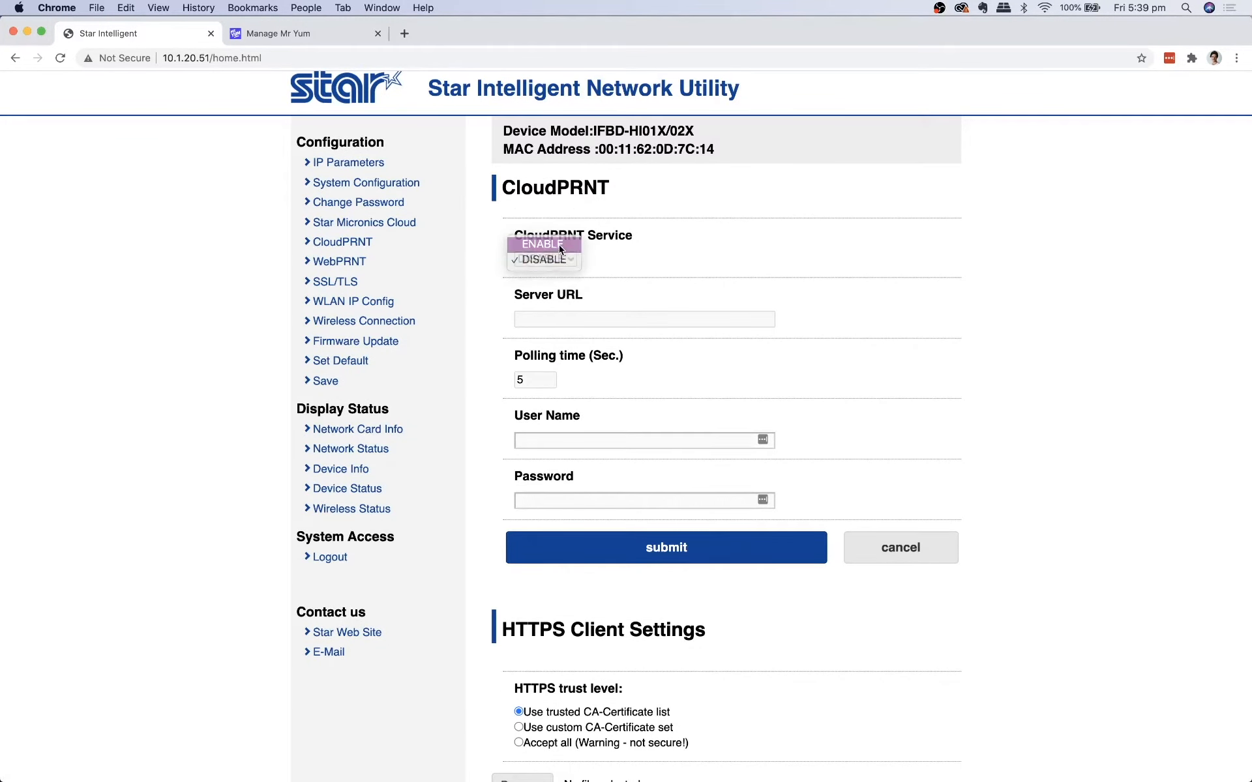
{"action": "left_click", "coordinate": [561, 245]}
{"action": "left_click", "coordinate": [575, 323]}
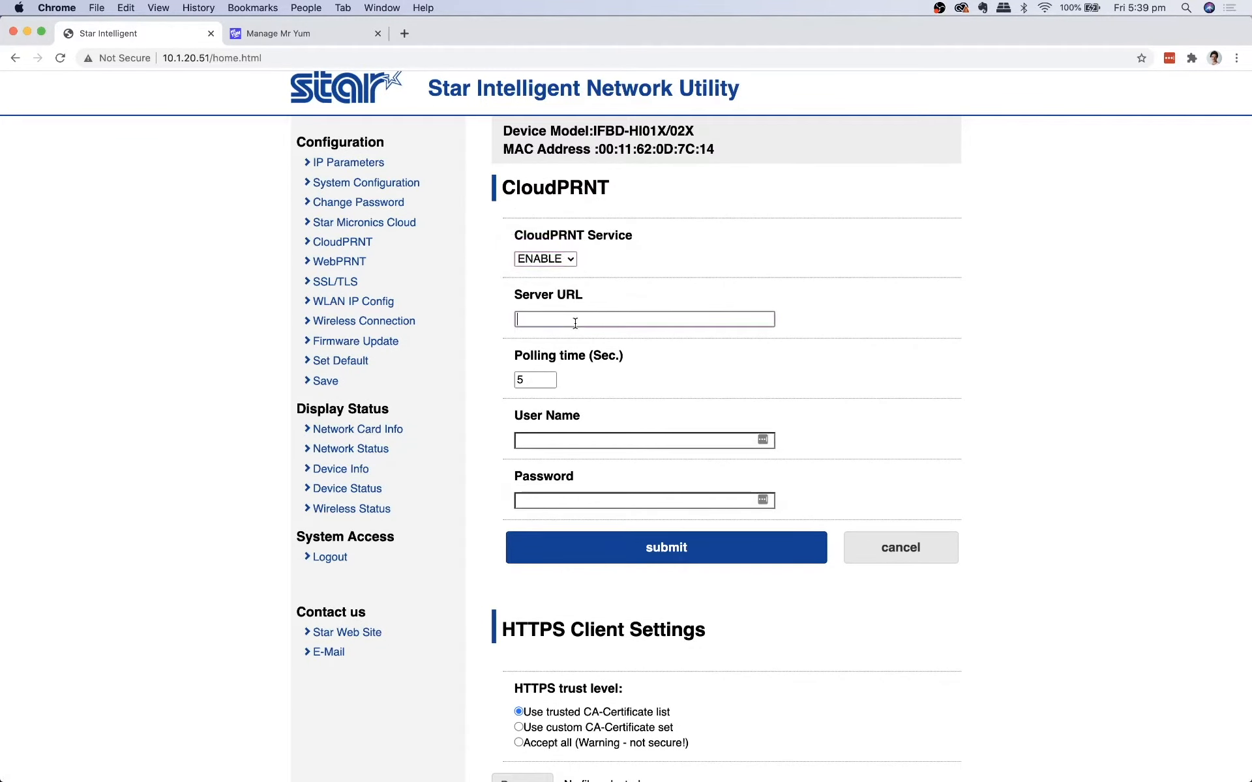
{"action": "key", "text": "super+v"}
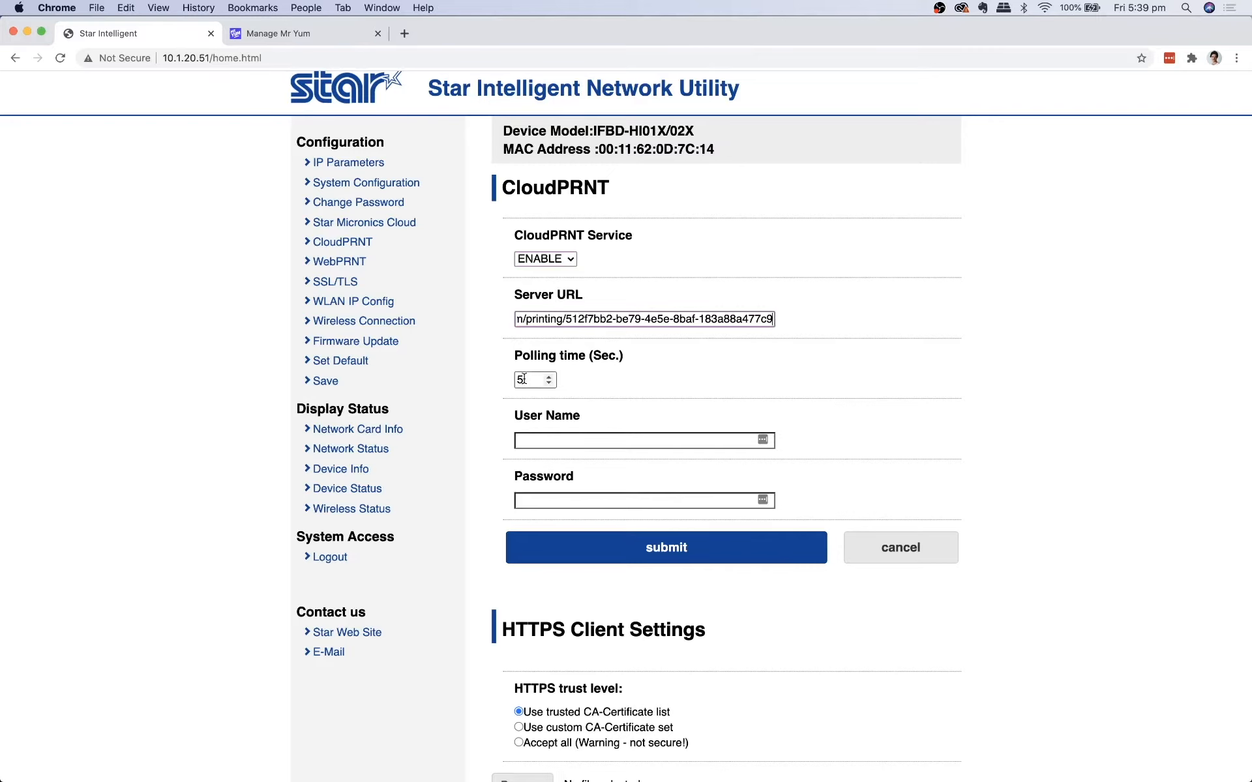
{"action": "left_click", "coordinate": [642, 548]}
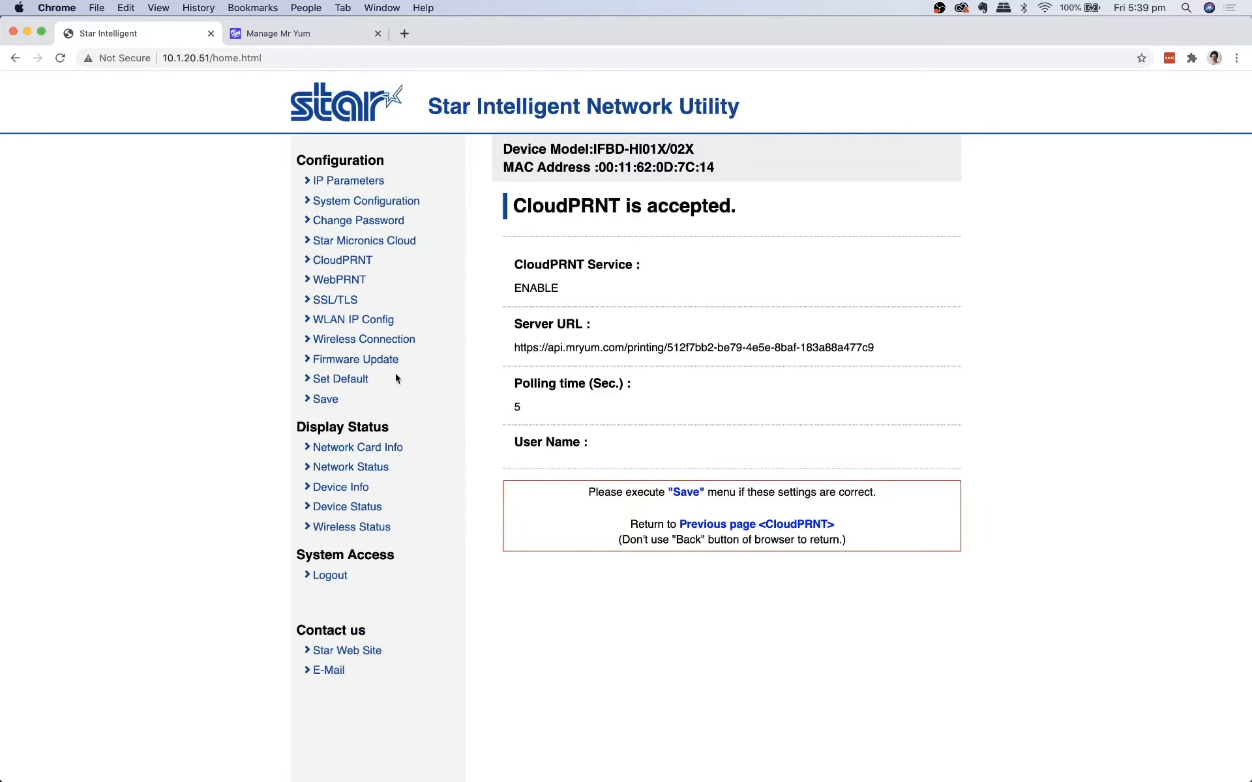
Save the CloudPRNT settings with a device restart, then return to the Mr Yum printers list
{"action": "left_click", "coordinate": [324, 400]}
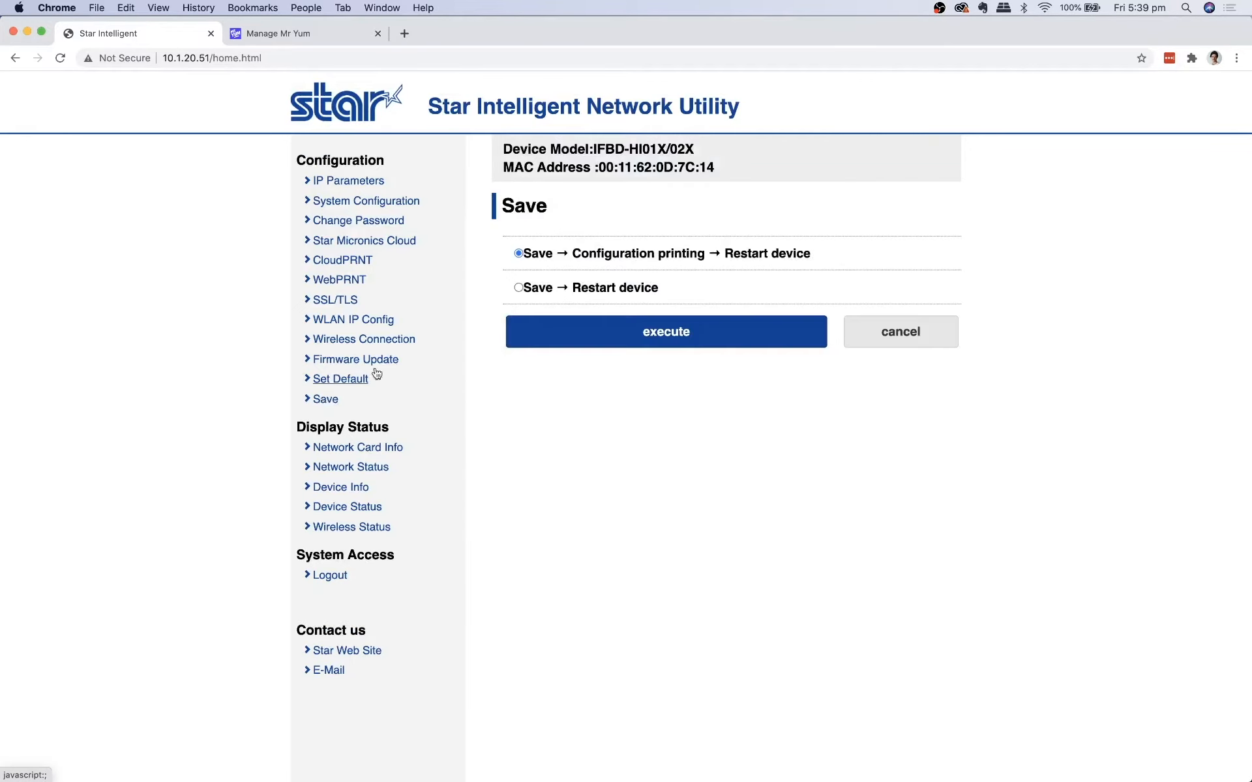
{"action": "left_click", "coordinate": [576, 290]}
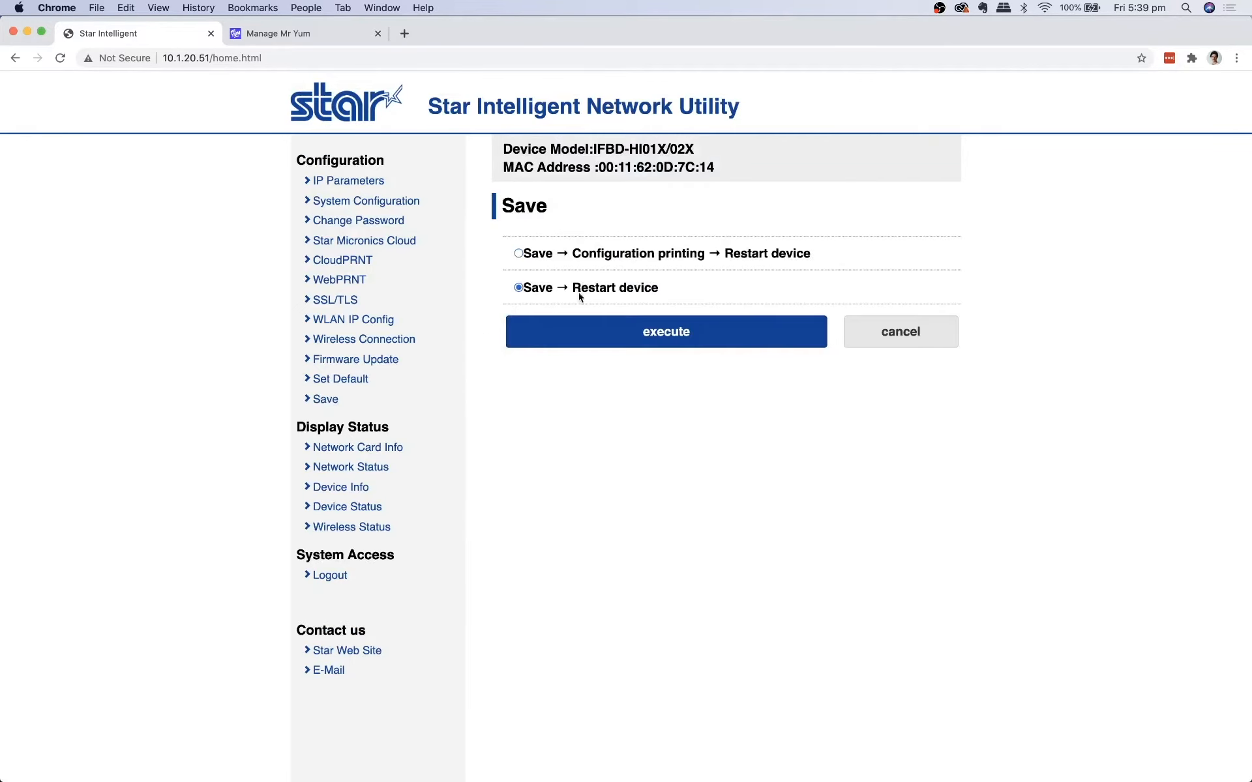
{"action": "left_click", "coordinate": [685, 344]}
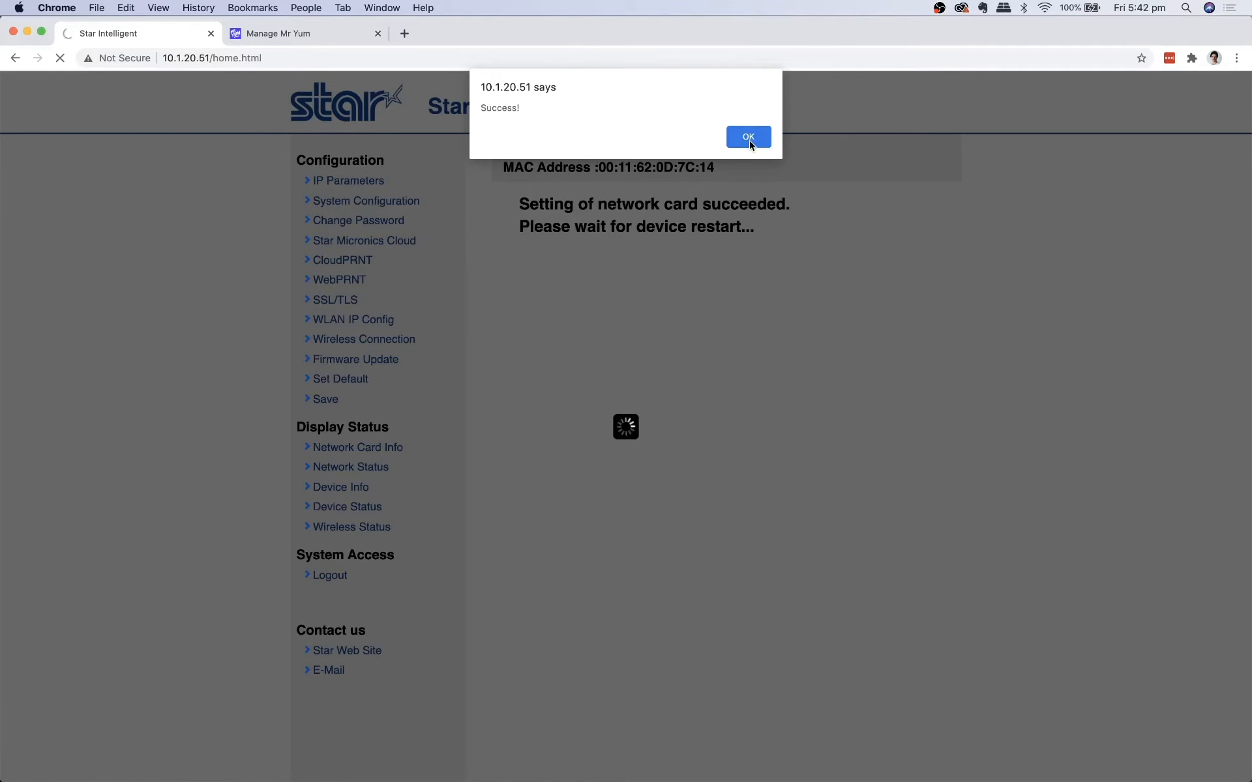
{"action": "left_click", "coordinate": [749, 138]}
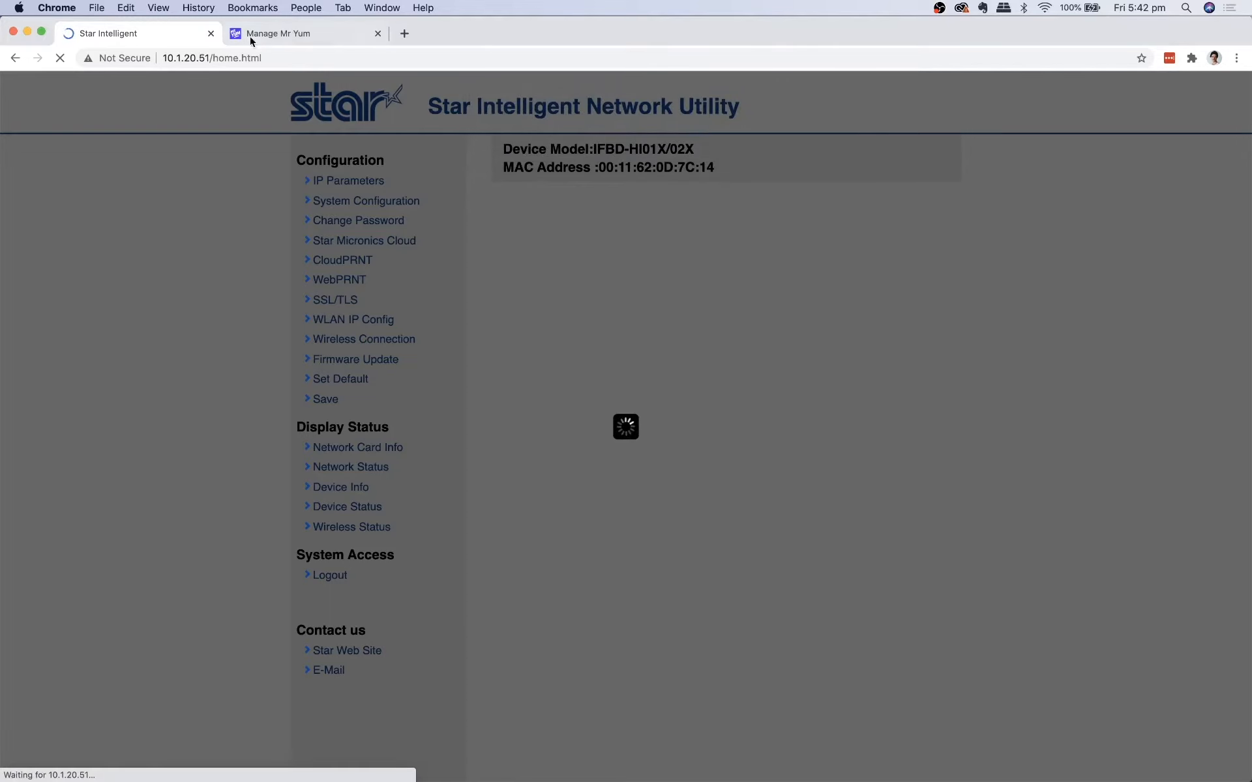
{"action": "left_click", "coordinate": [268, 35]}
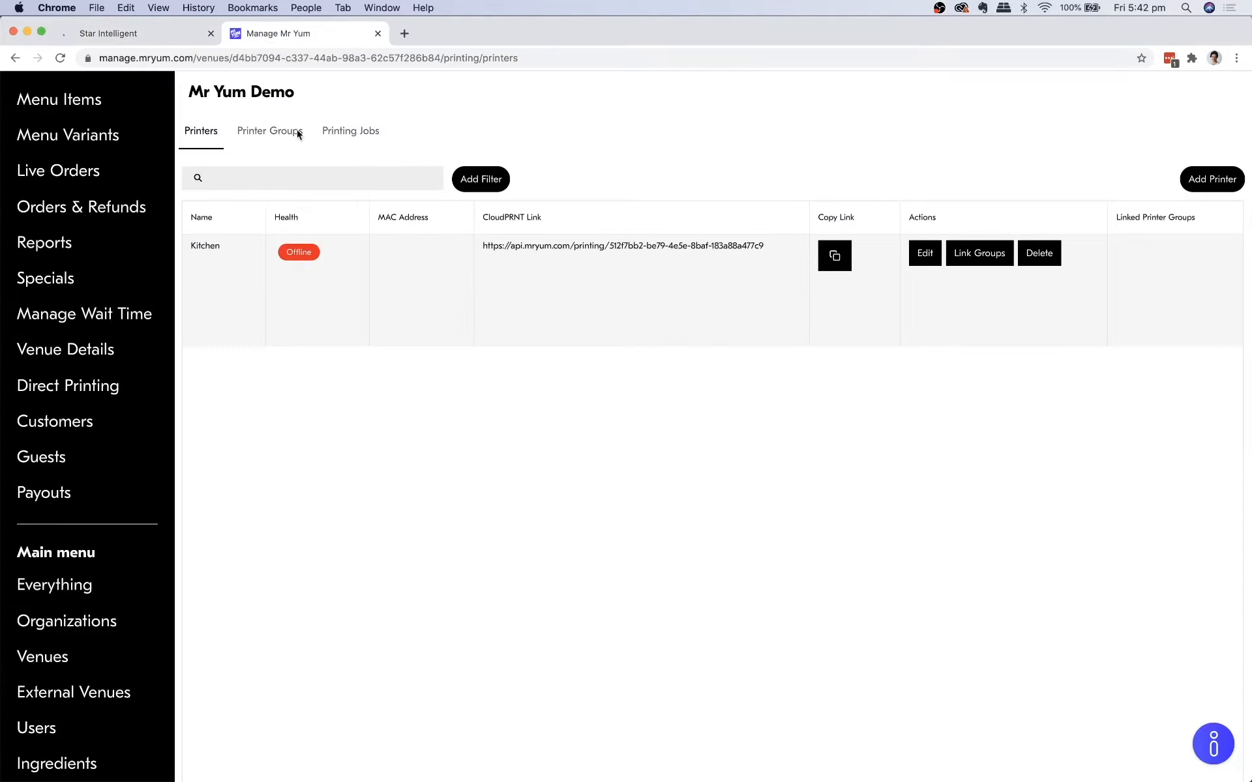
Reload the Printers page so the Kitchen printer shows Online
{"action": "left_click", "coordinate": [315, 59]}
{"action": "key", "text": "Return"}
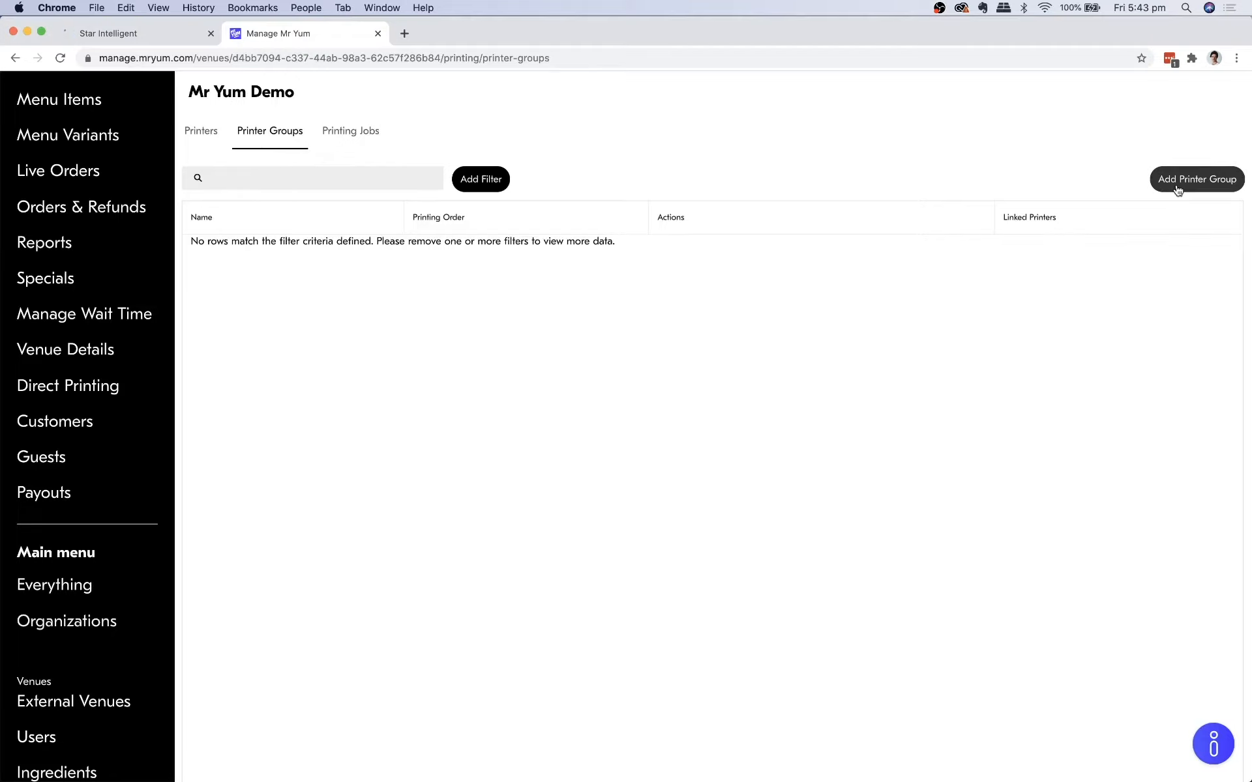
Create a printer group named Kitchen
{"action": "left_click", "coordinate": [1187, 183]}
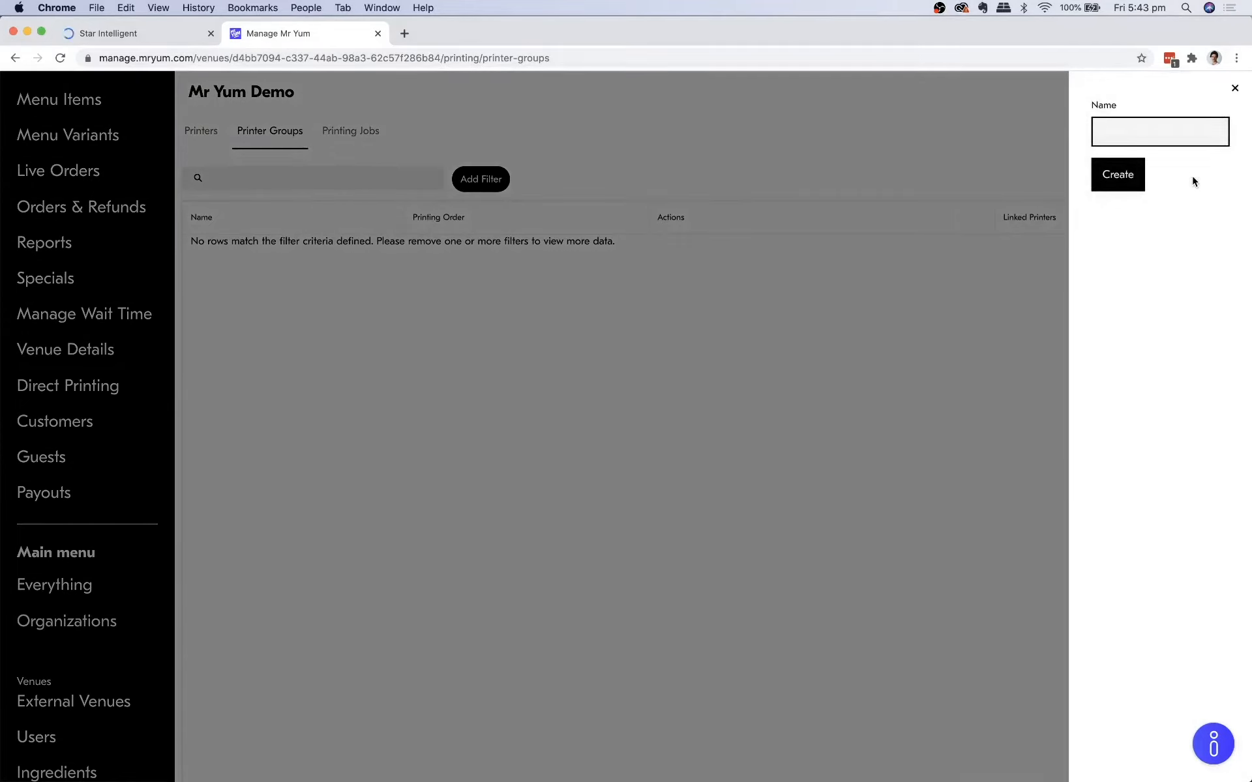
{"action": "type", "text": "Kitchen"}
{"action": "left_click", "coordinate": [1128, 183]}
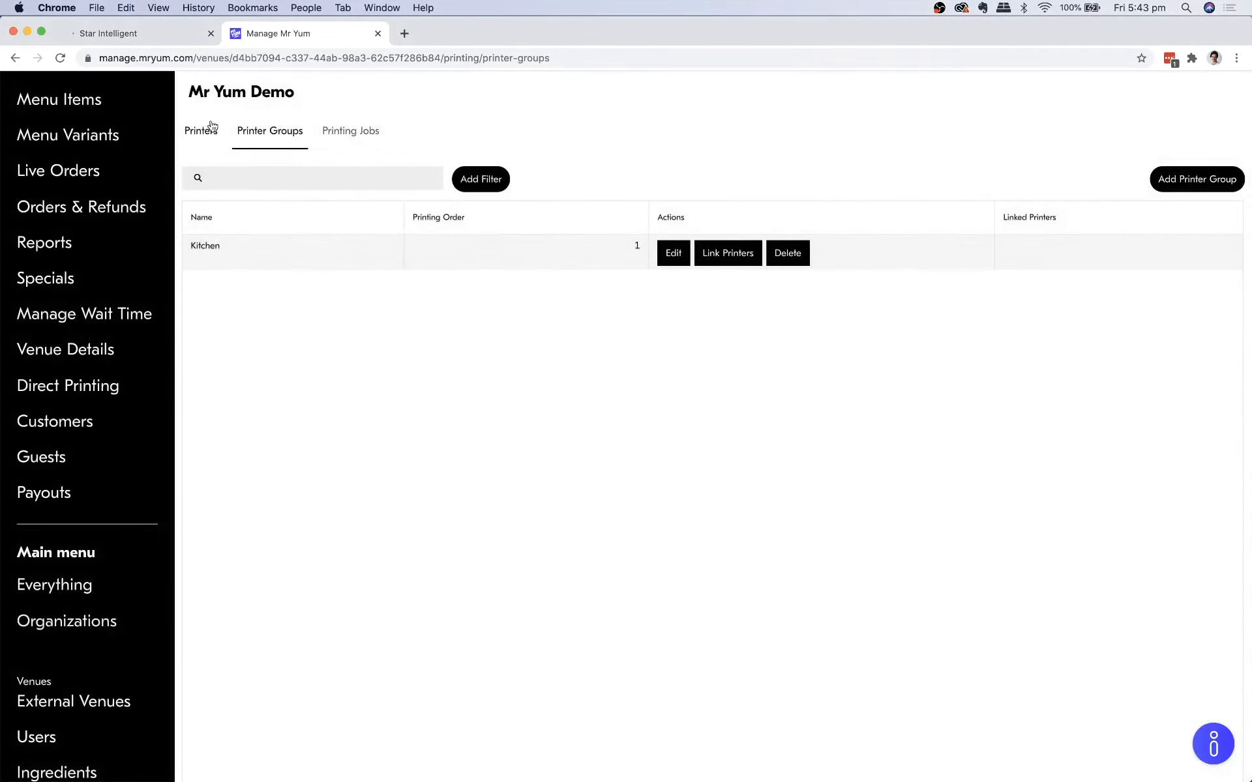
Link the Kitchen printer to the Kitchen group and view it in the Printers tab
{"action": "left_click", "coordinate": [741, 259]}
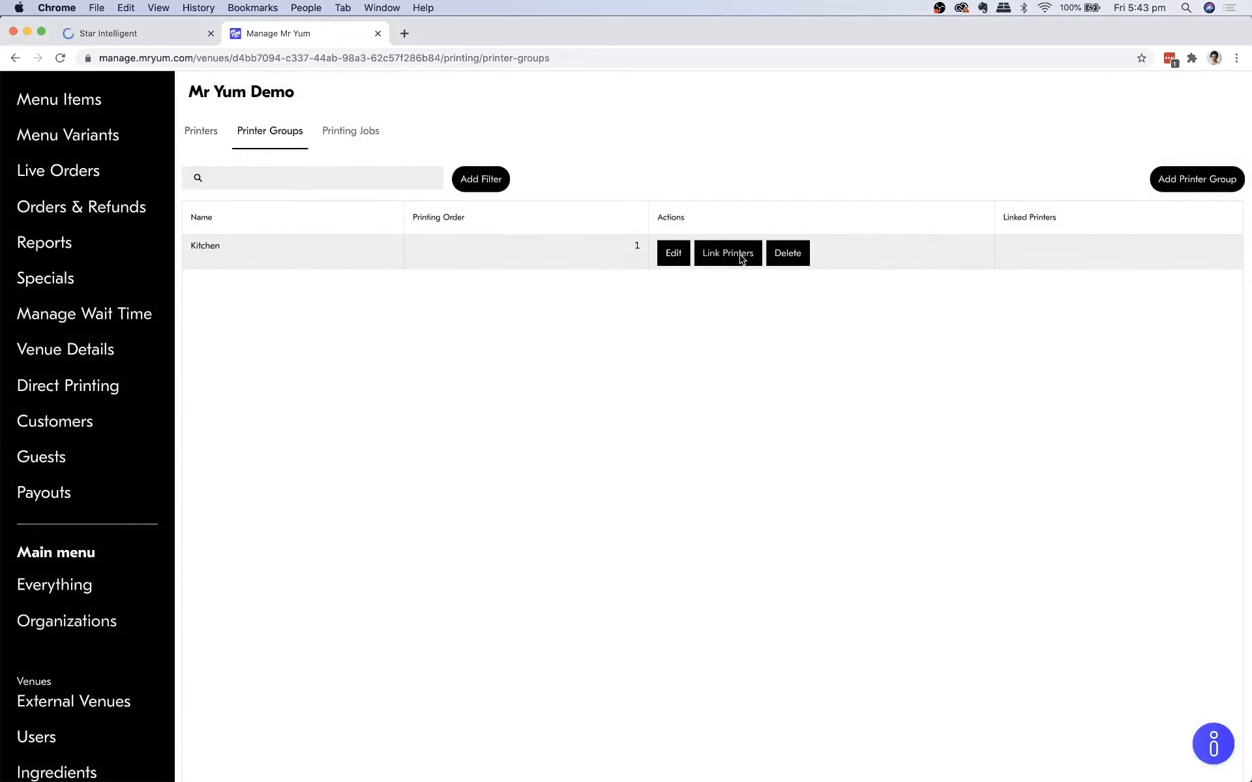
{"action": "left_click", "coordinate": [508, 433]}
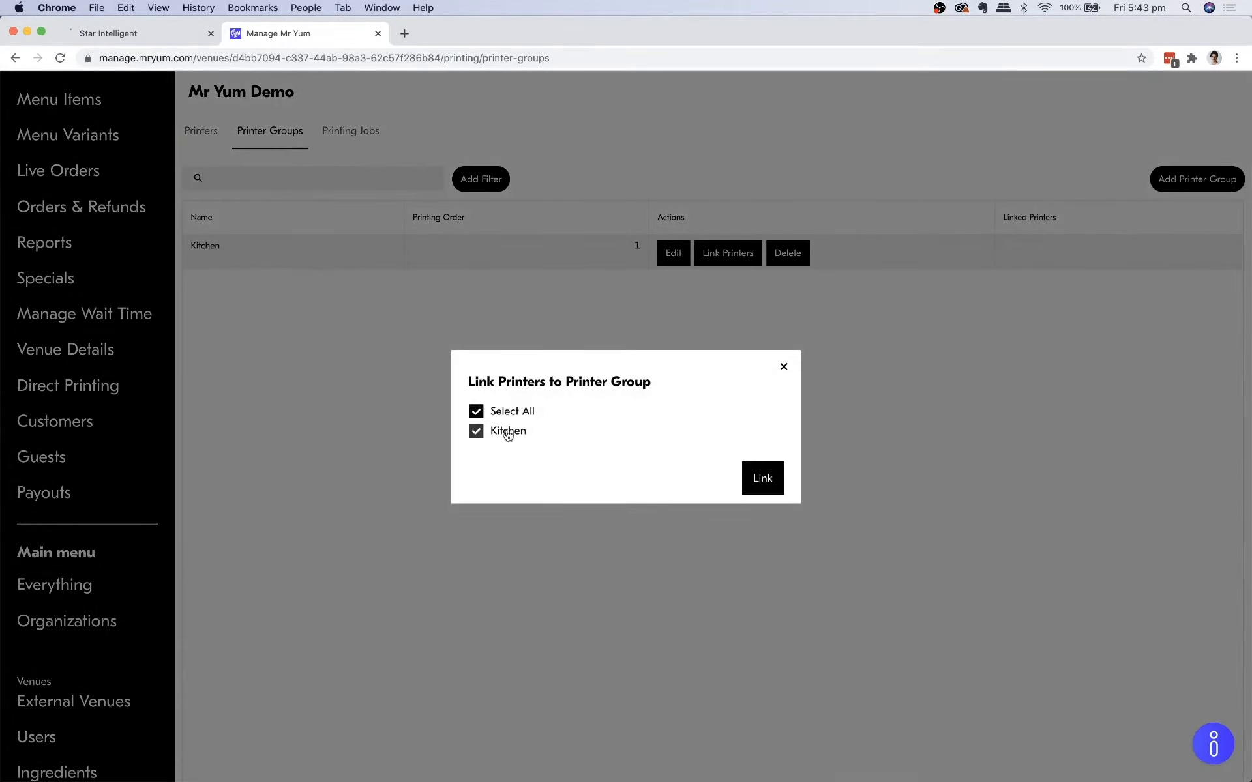
{"action": "left_click", "coordinate": [756, 489]}
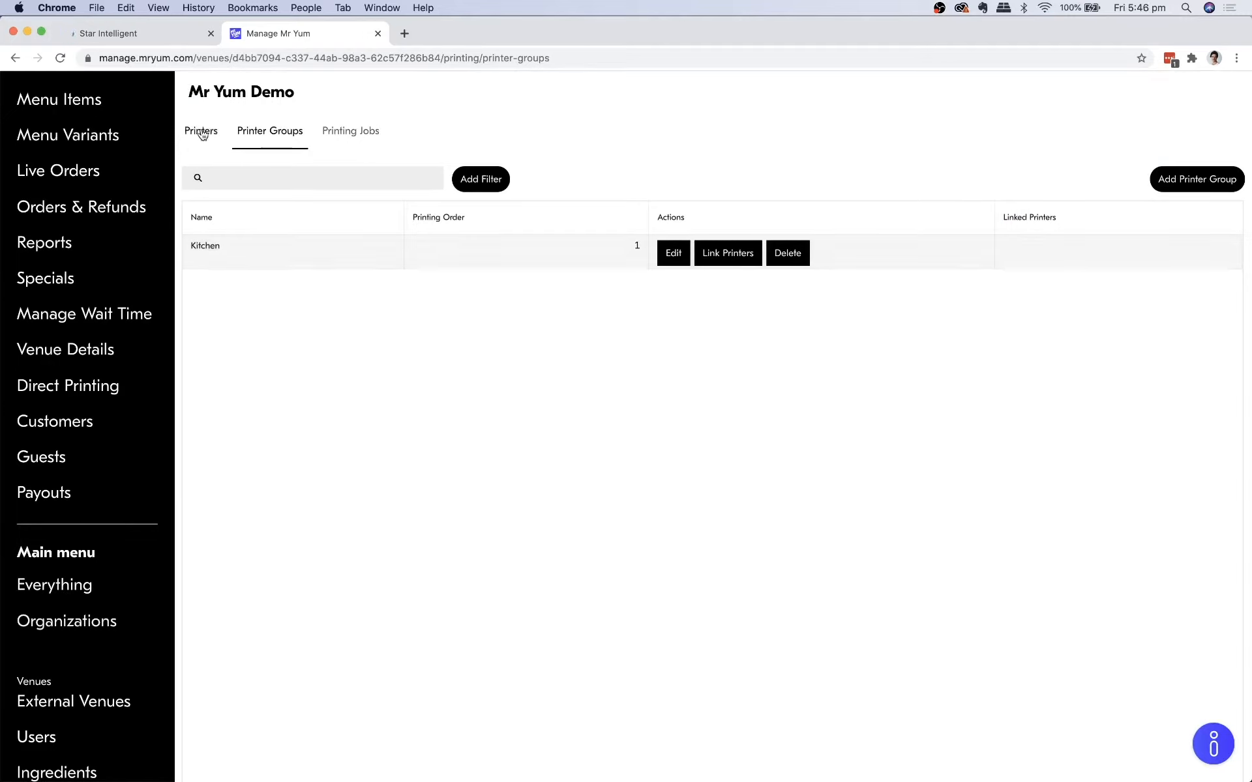
{"action": "left_click", "coordinate": [202, 132]}
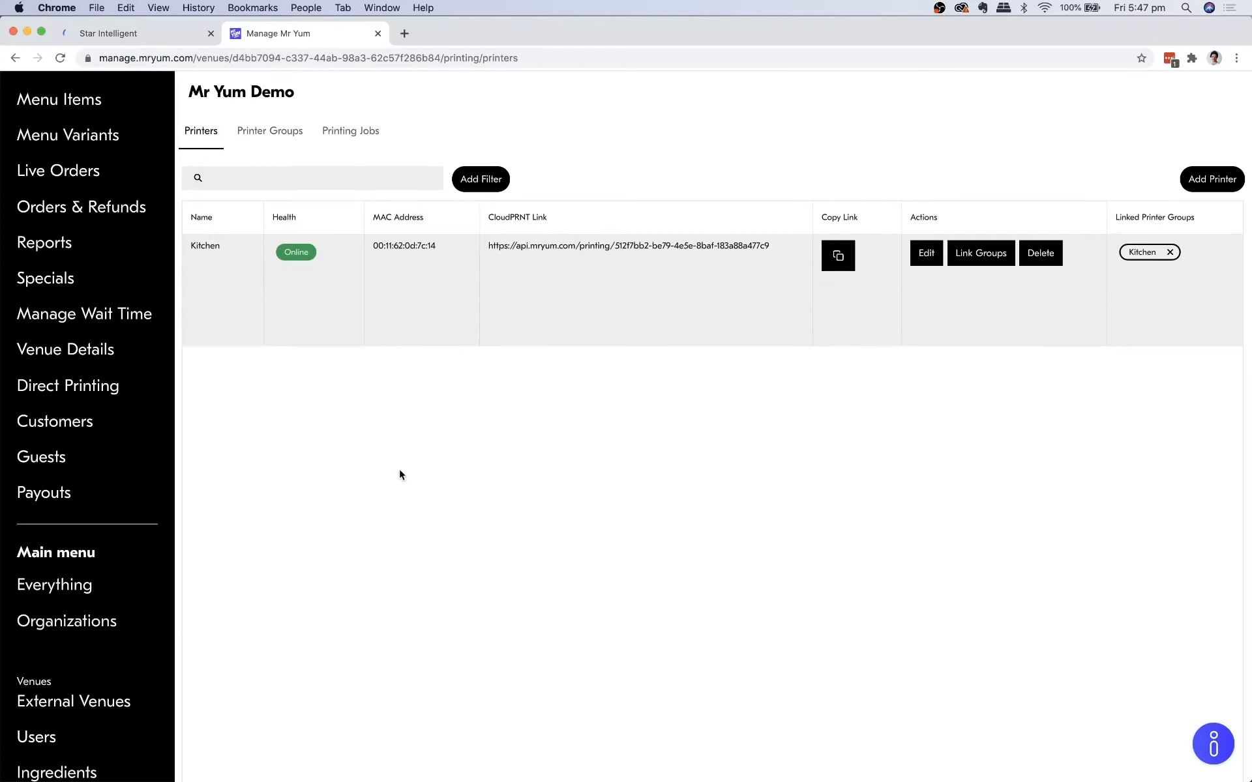
In Bulk Edit, assign Pinot Gri, Cheeseburger, Left Hand Negroni, House Red Gls and Rump Steak to Kitchen
{"action": "left_click", "coordinate": [82, 106]}
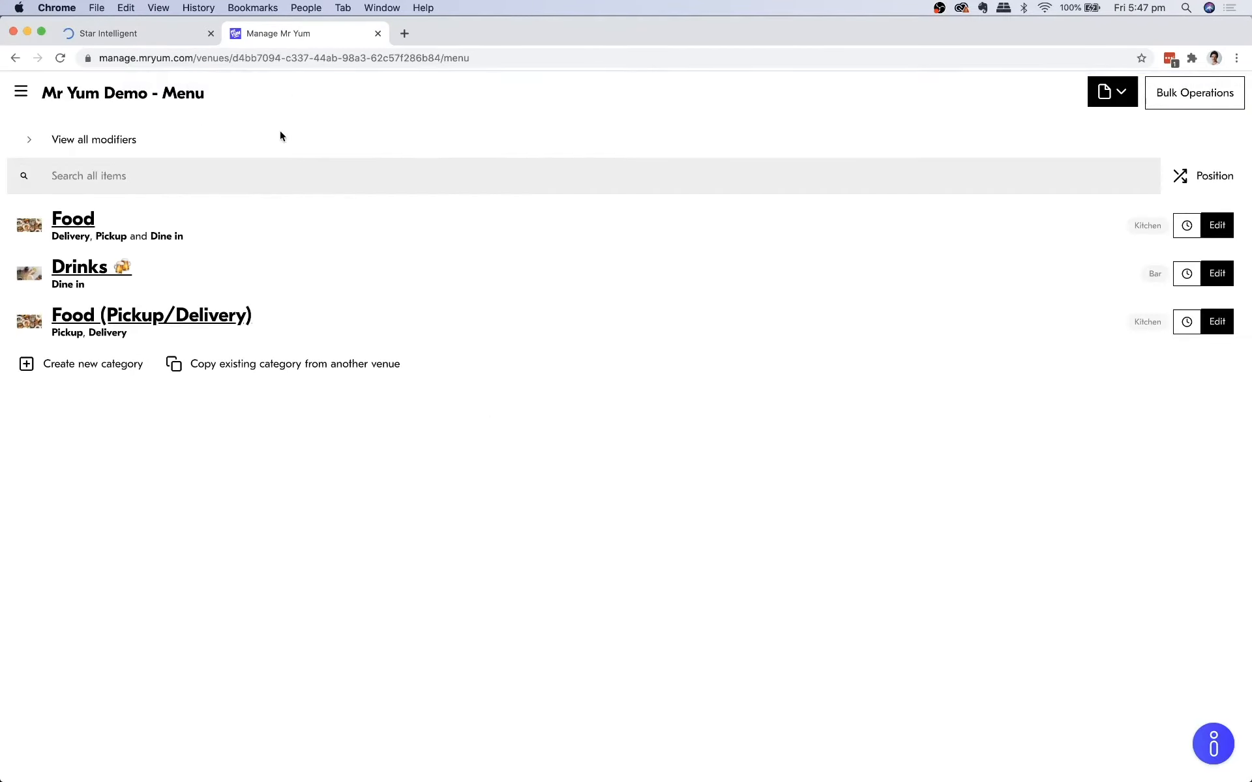
{"action": "left_click", "coordinate": [1191, 100]}
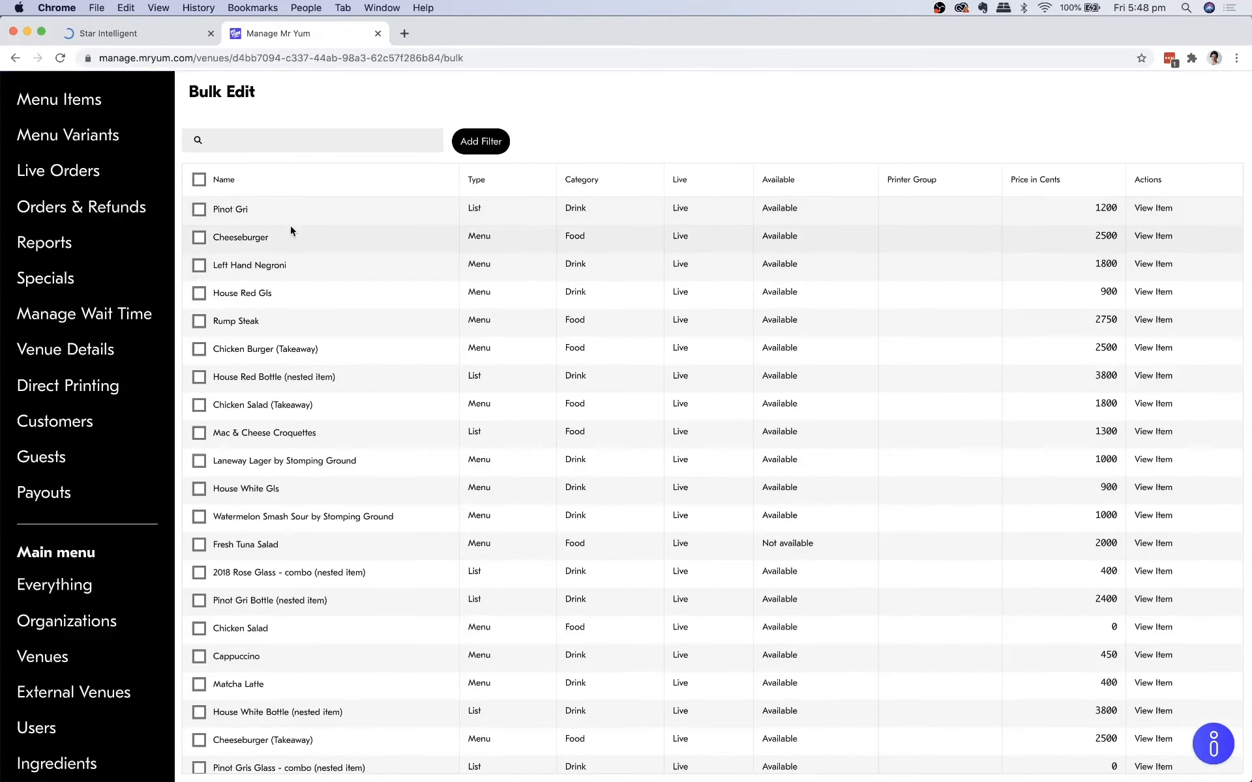
{"action": "scroll", "coordinate": [211, 331], "scroll_direction": "down", "scroll_amount": 5}
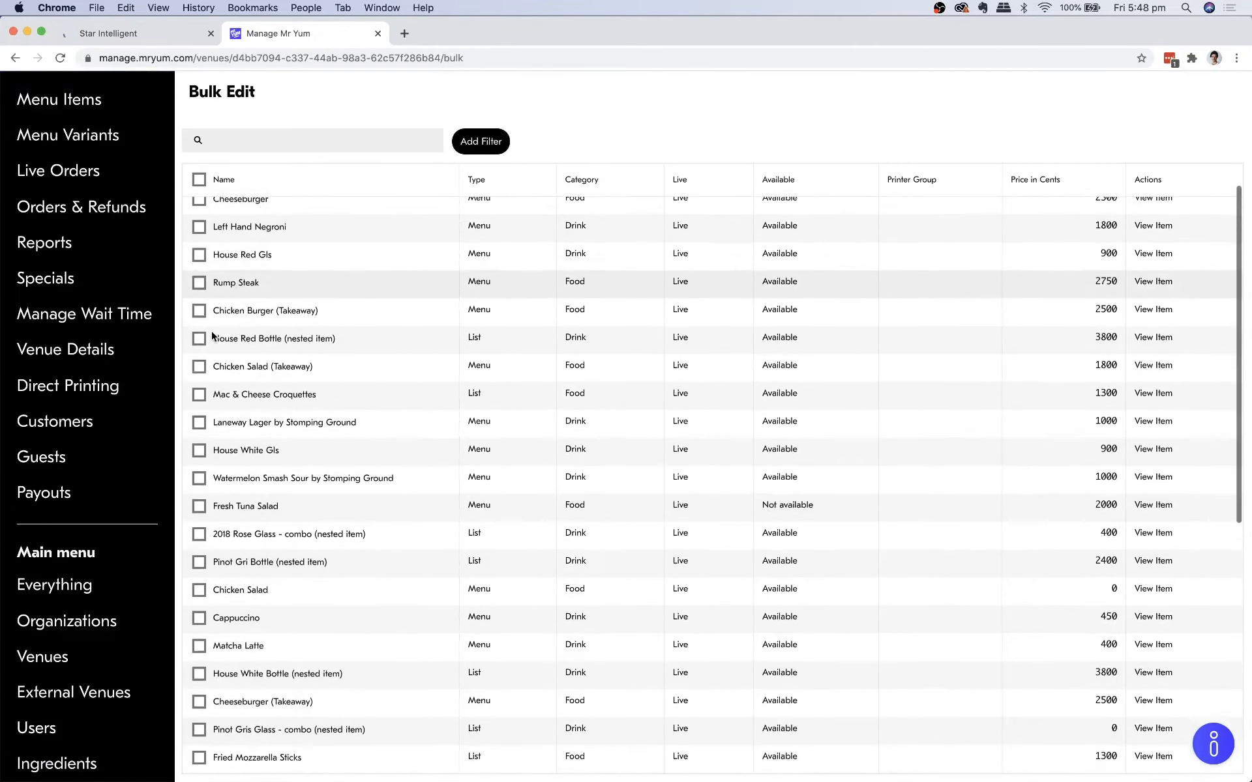
{"action": "scroll", "coordinate": [211, 330], "scroll_direction": "up", "scroll_amount": 5}
{"action": "left_click", "coordinate": [199, 208]}
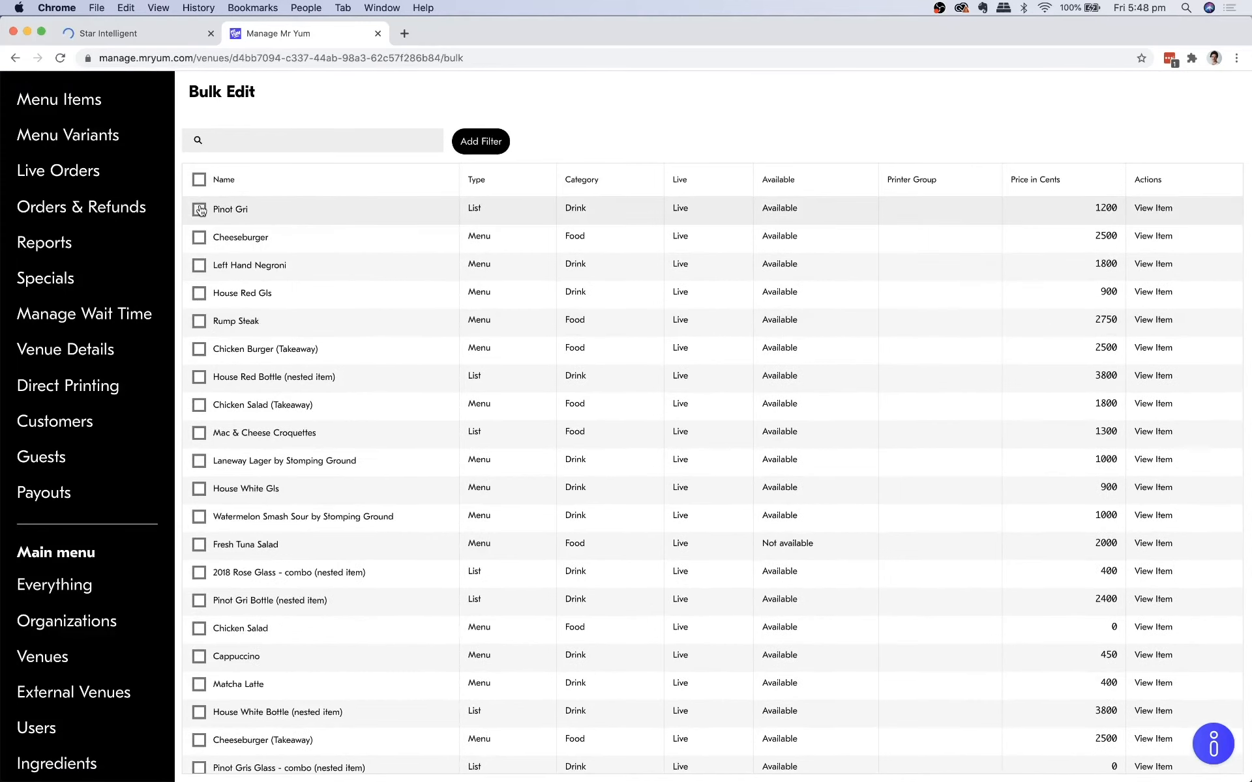
{"action": "left_click", "coordinate": [199, 235]}
{"action": "left_click", "coordinate": [199, 263]}
{"action": "left_click", "coordinate": [199, 291]}
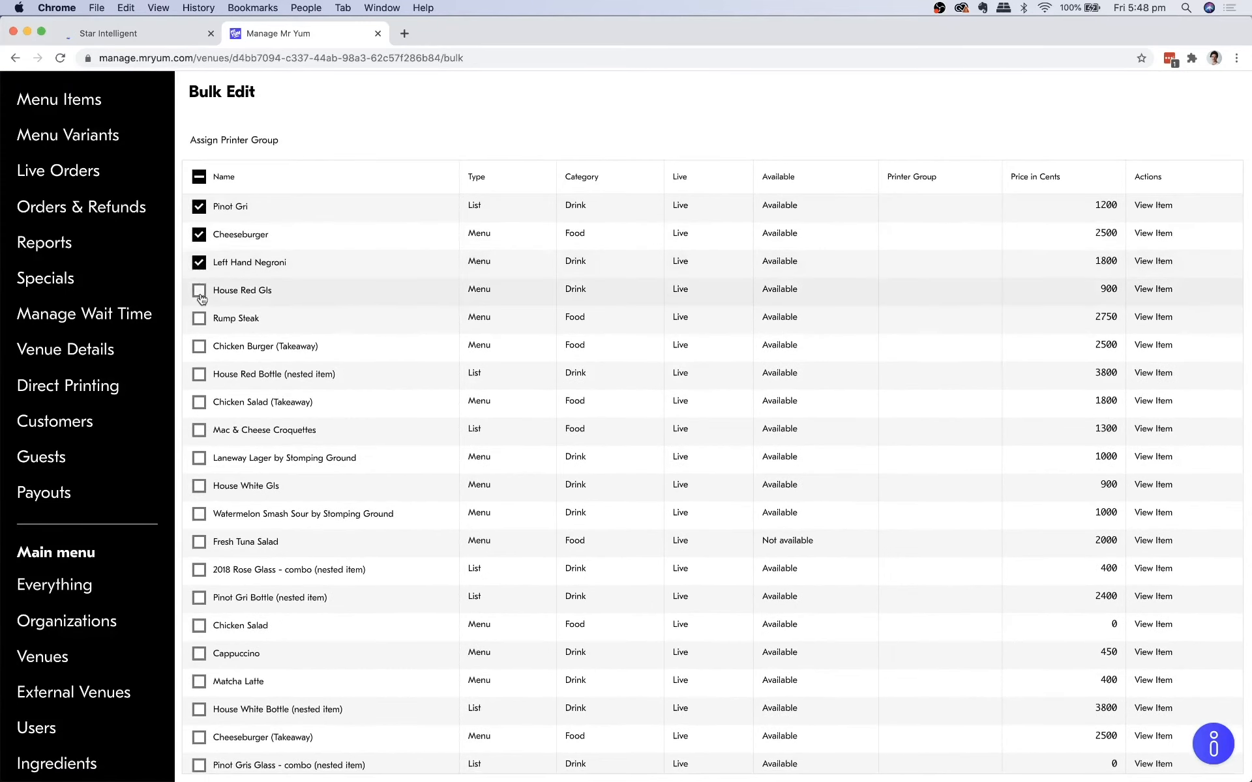
{"action": "left_click", "coordinate": [199, 319]}
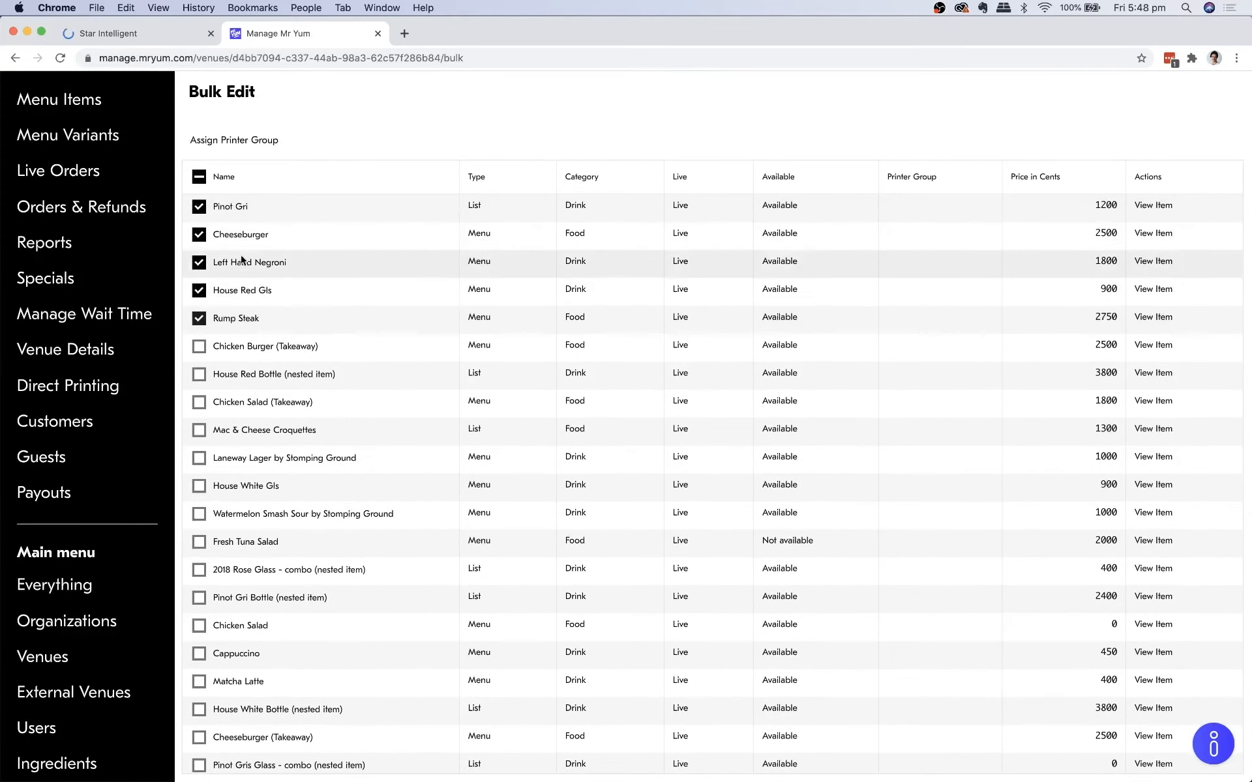
{"action": "left_click", "coordinate": [264, 142]}
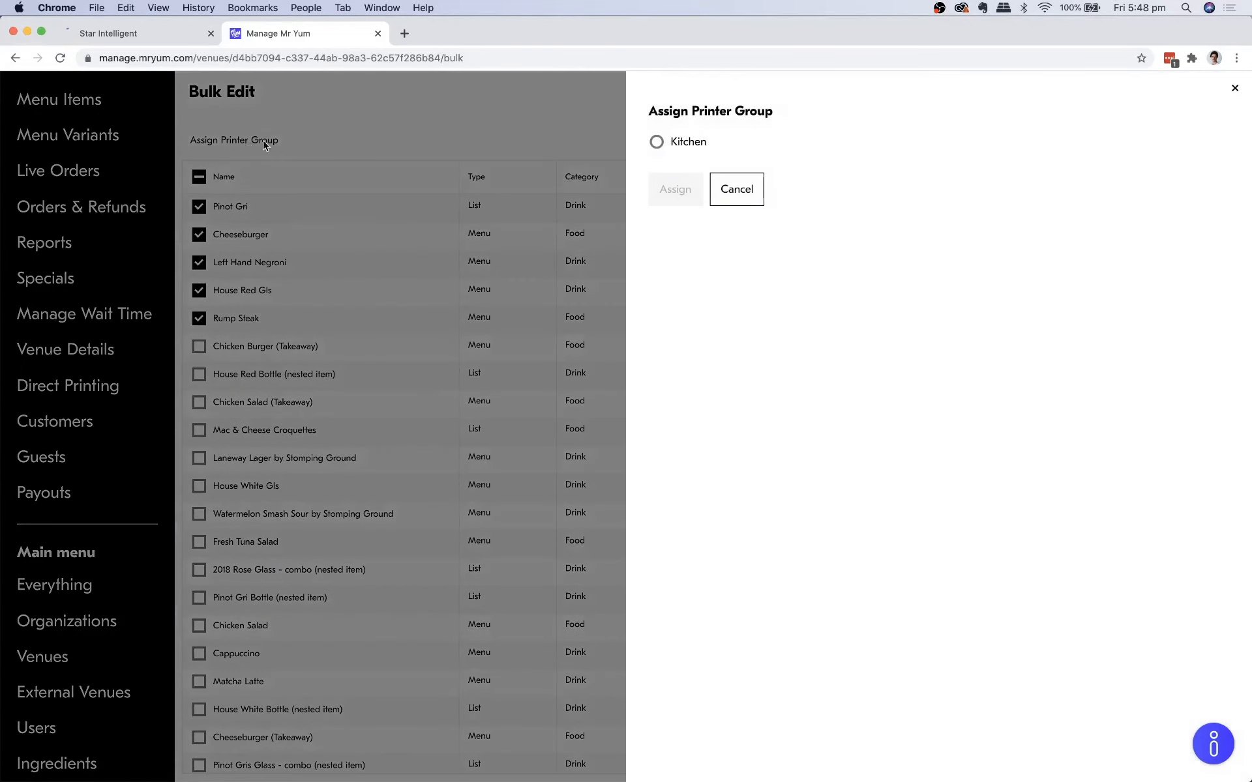
{"action": "left_click", "coordinate": [681, 142]}
{"action": "left_click", "coordinate": [675, 189]}
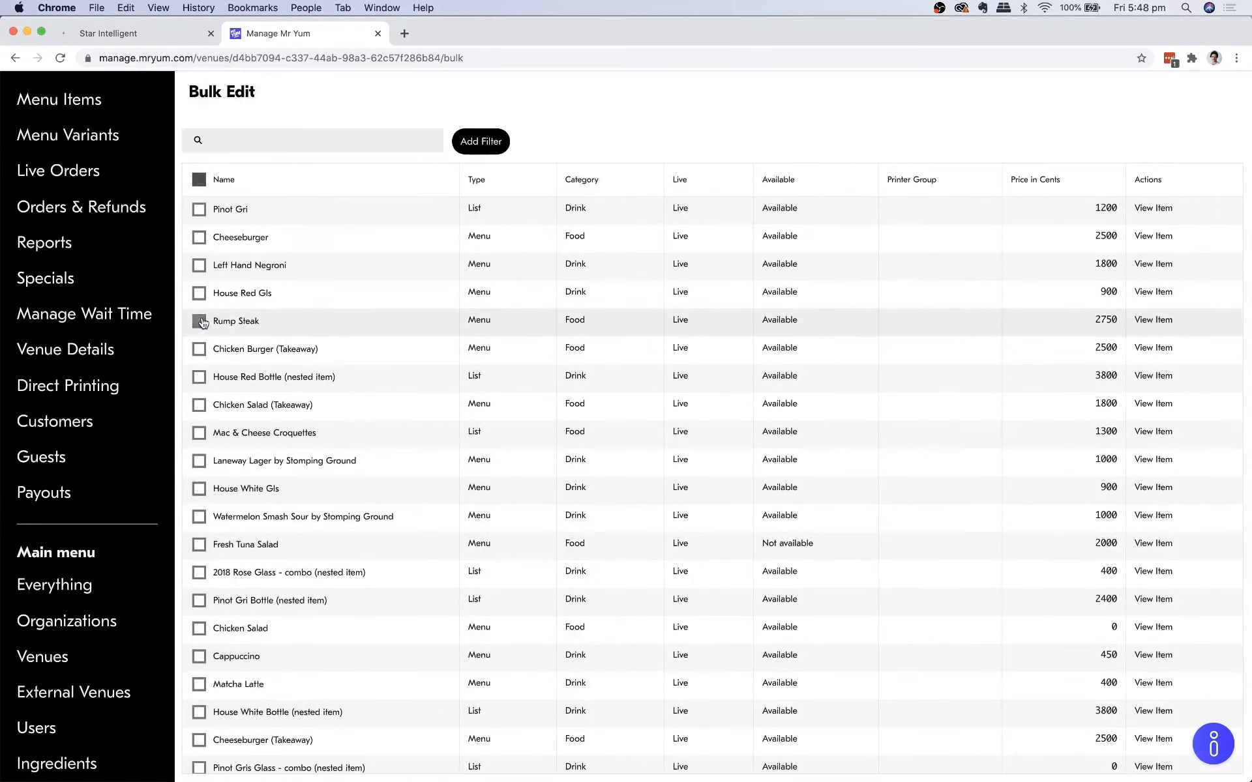
Select all menu items and assign them to the Kitchen printer group
{"action": "left_click", "coordinate": [199, 180]}
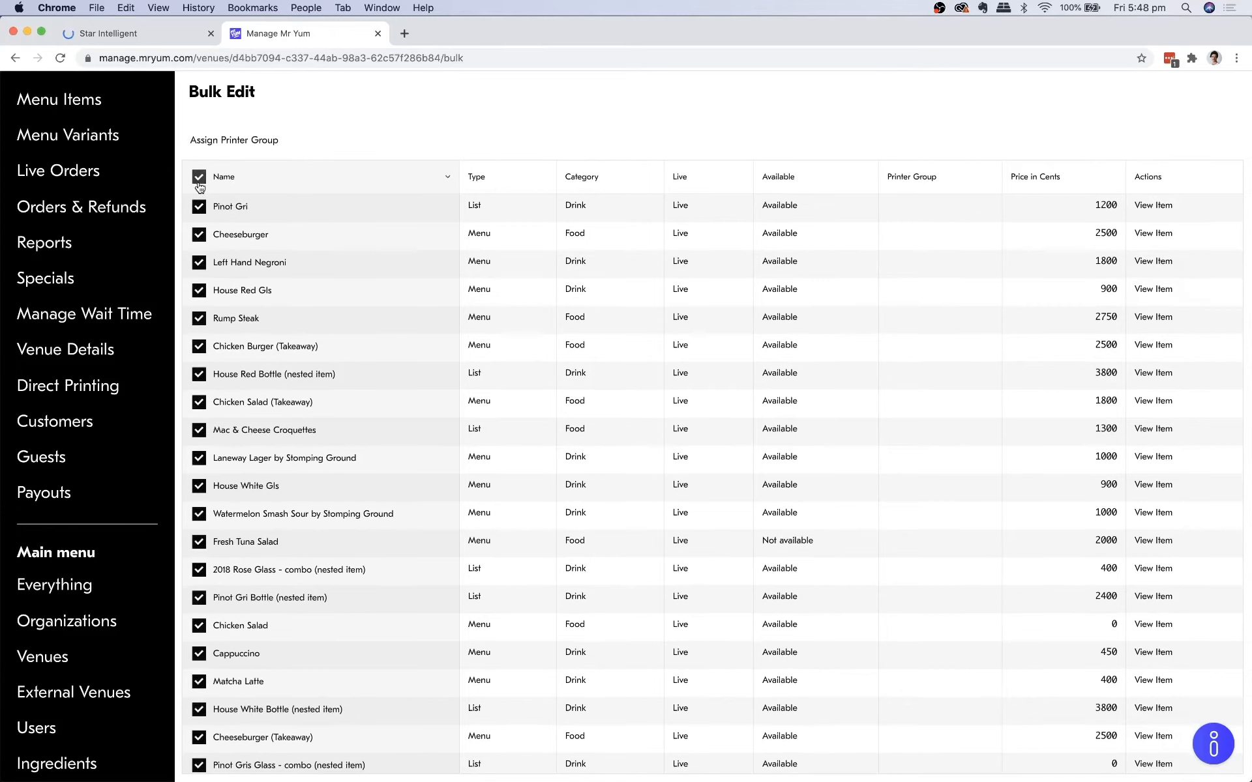
{"action": "left_click", "coordinate": [235, 140]}
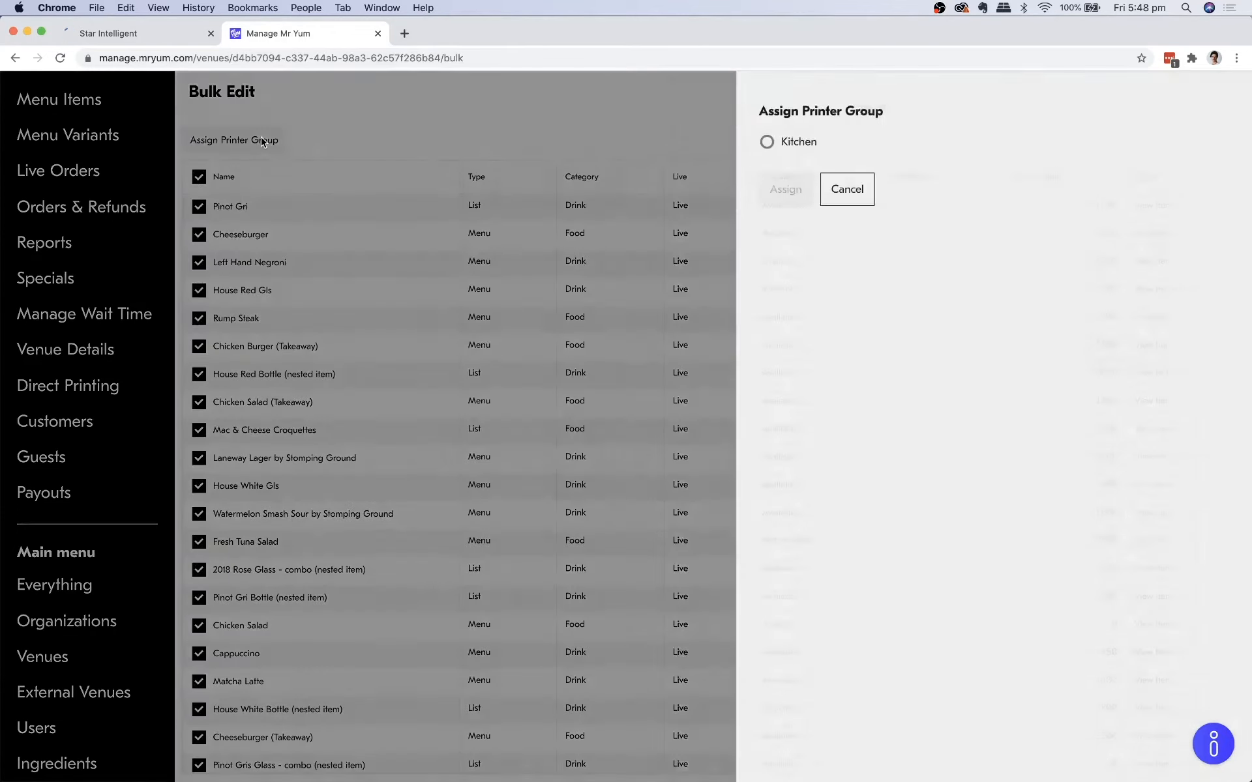
{"action": "left_click", "coordinate": [656, 142]}
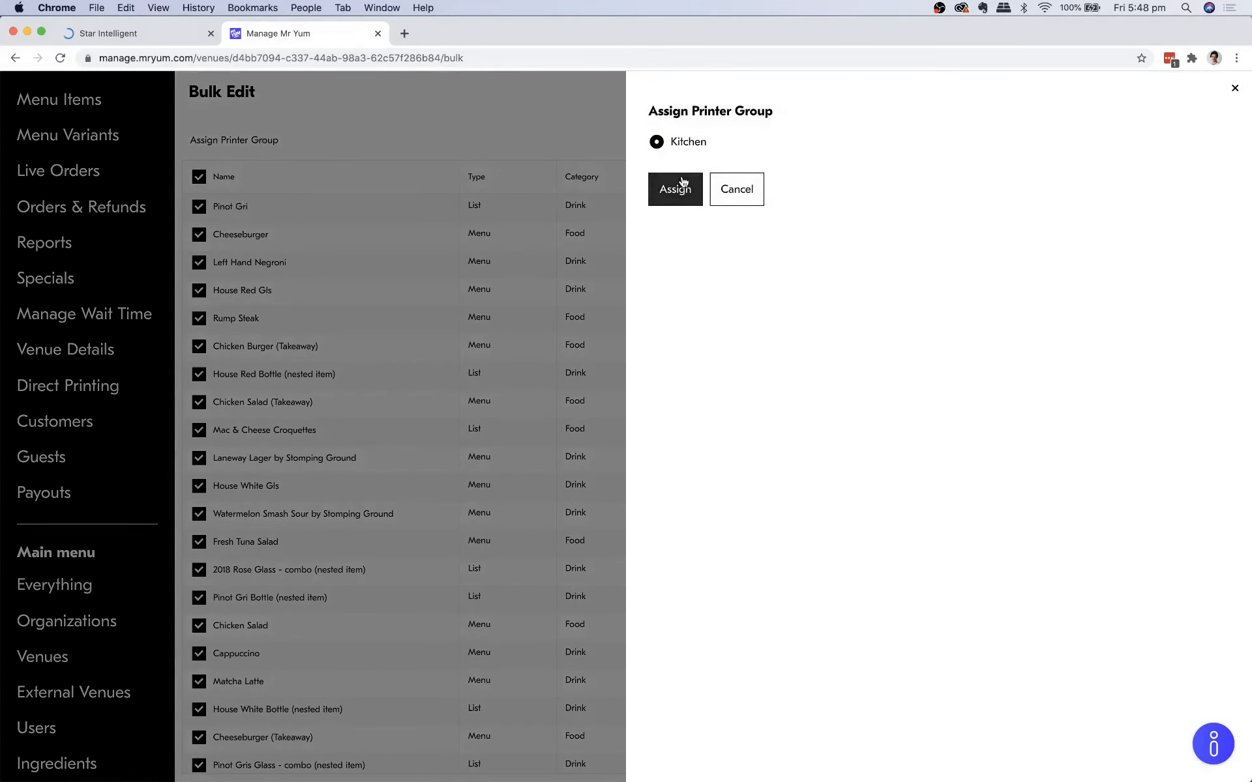
{"action": "left_click", "coordinate": [674, 188]}
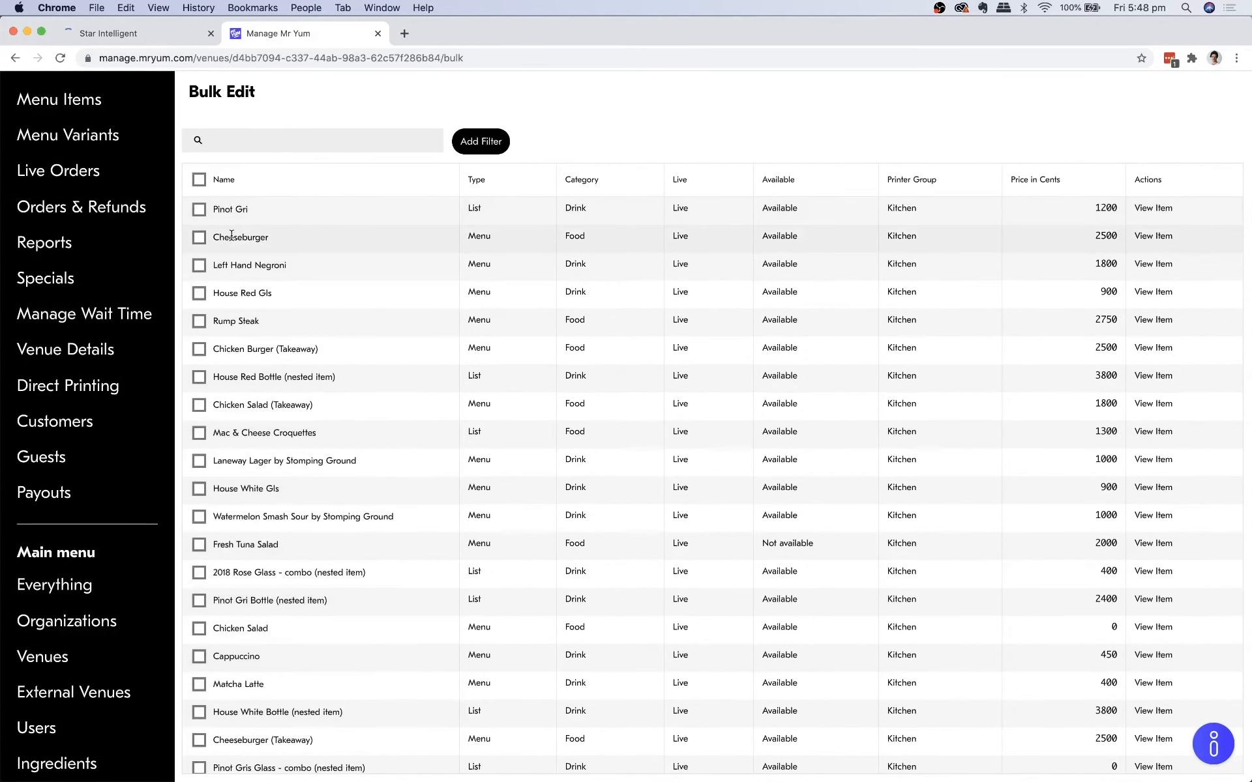
Check the printer group of Pinot Gri, Cheeseburger and Left Hand Negroni, closing without changes
{"action": "left_click", "coordinate": [199, 207]}
{"action": "left_click", "coordinate": [199, 235]}
{"action": "left_click", "coordinate": [198, 262]}
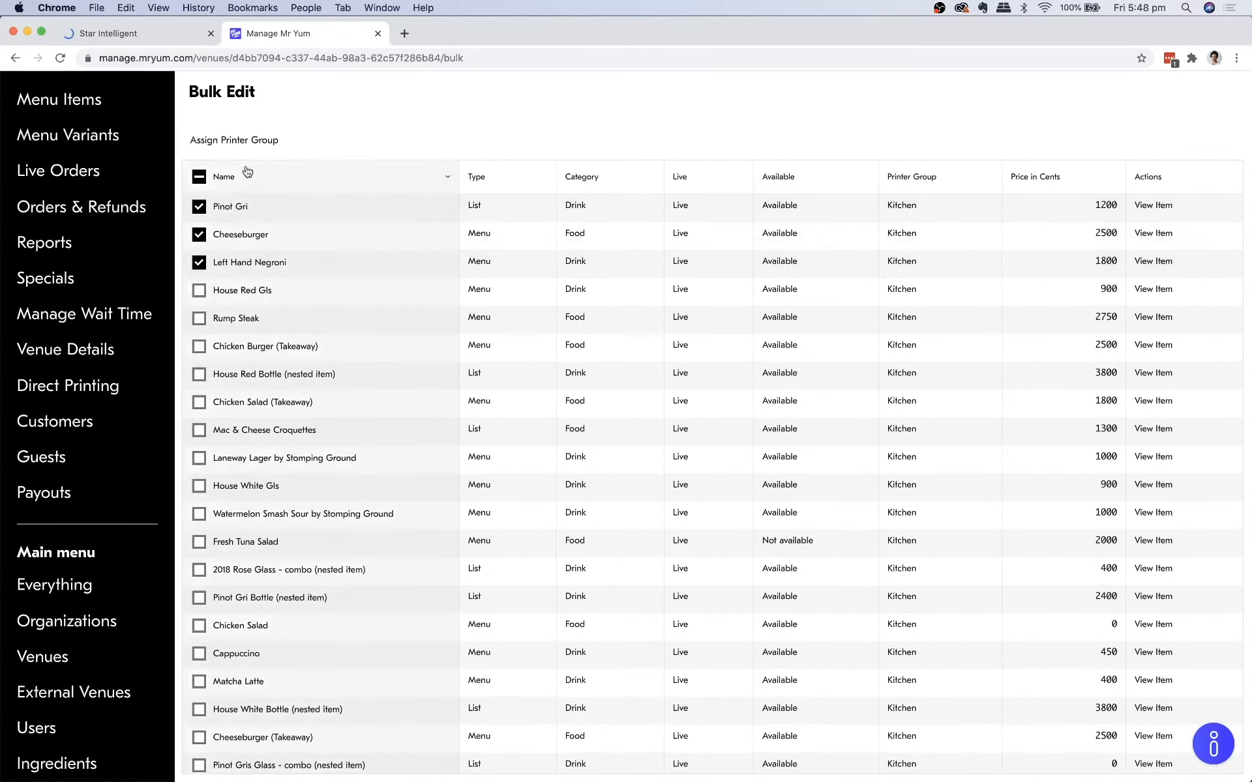
{"action": "left_click", "coordinate": [256, 139]}
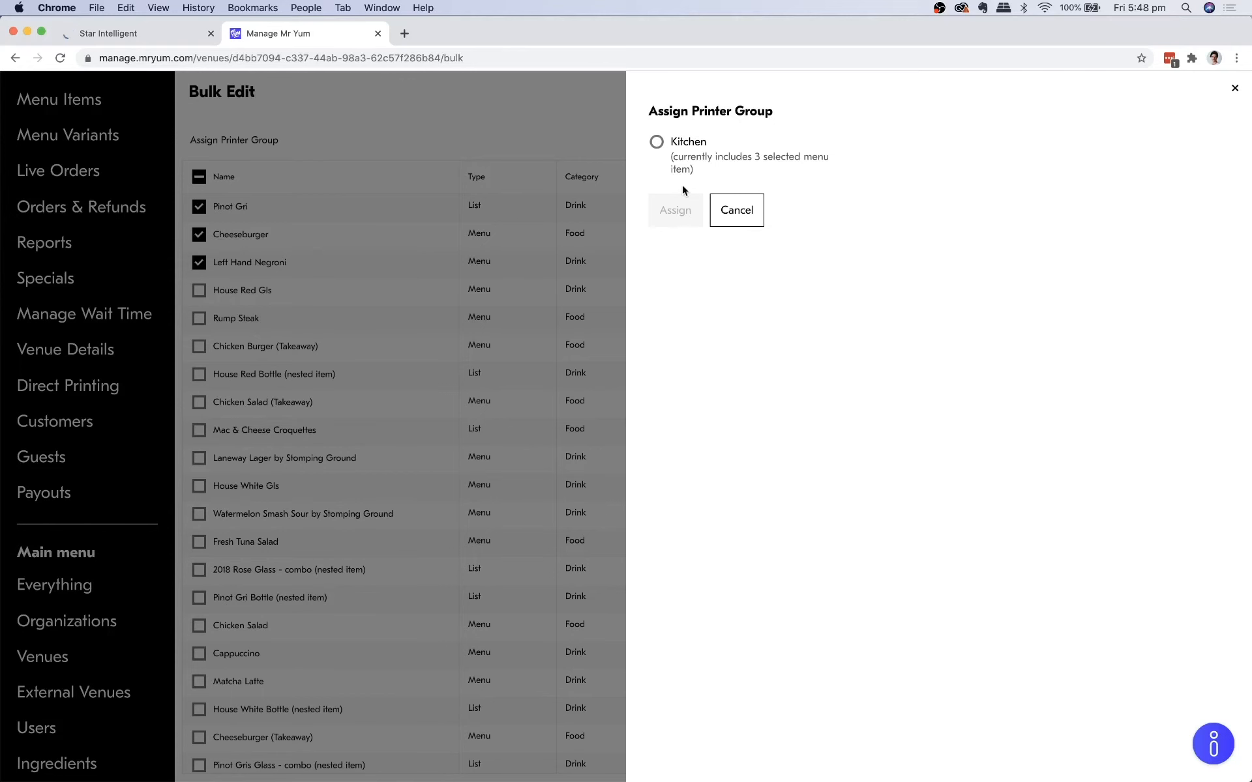
{"action": "left_click", "coordinate": [367, 146]}
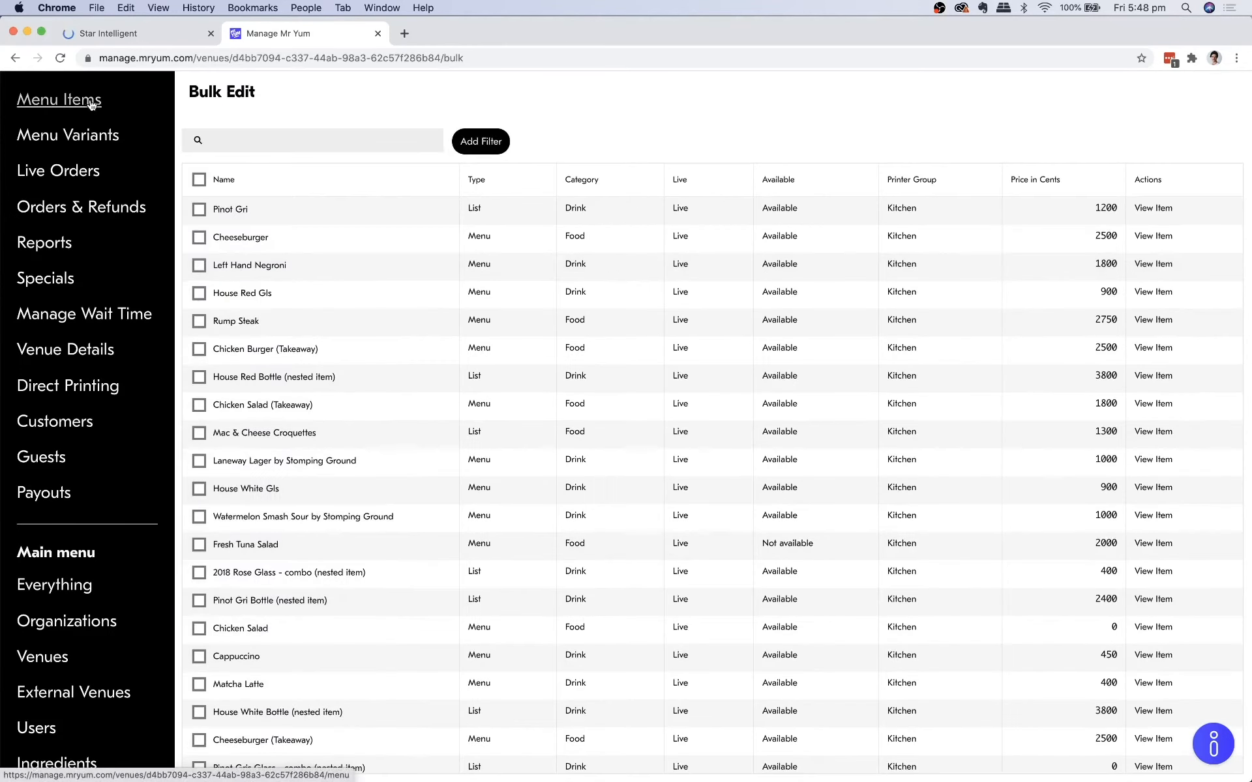
Confirm Chicken Burger & Glass of wine in the Food menu uses the Kitchen printer group
{"action": "left_click", "coordinate": [90, 108]}
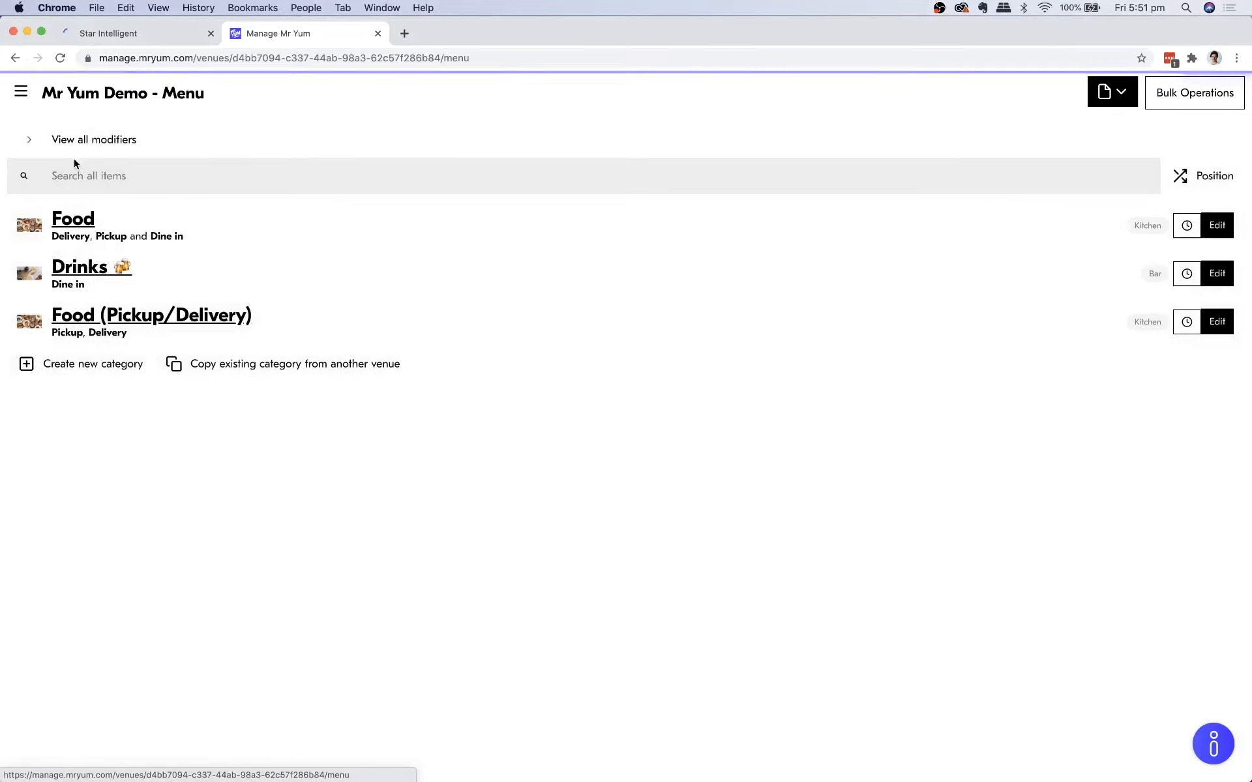
{"action": "left_click", "coordinate": [75, 220]}
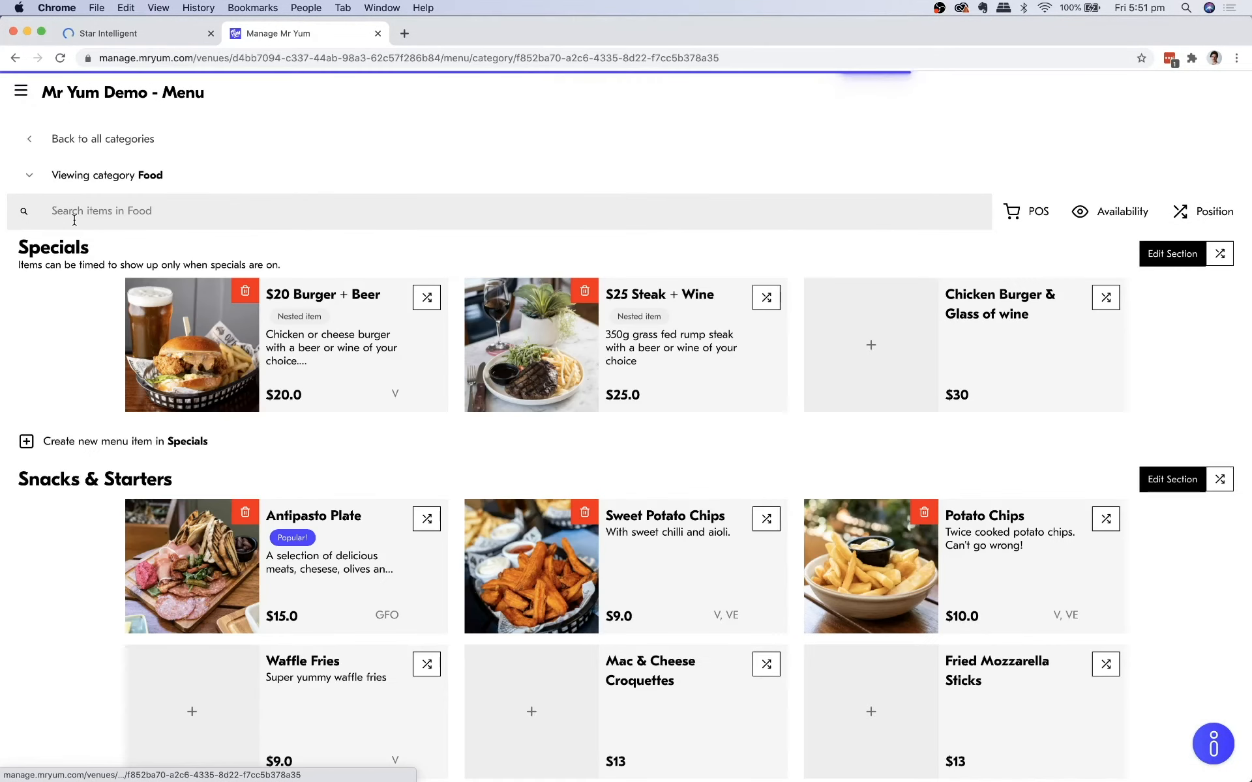
{"action": "left_click", "coordinate": [1003, 305]}
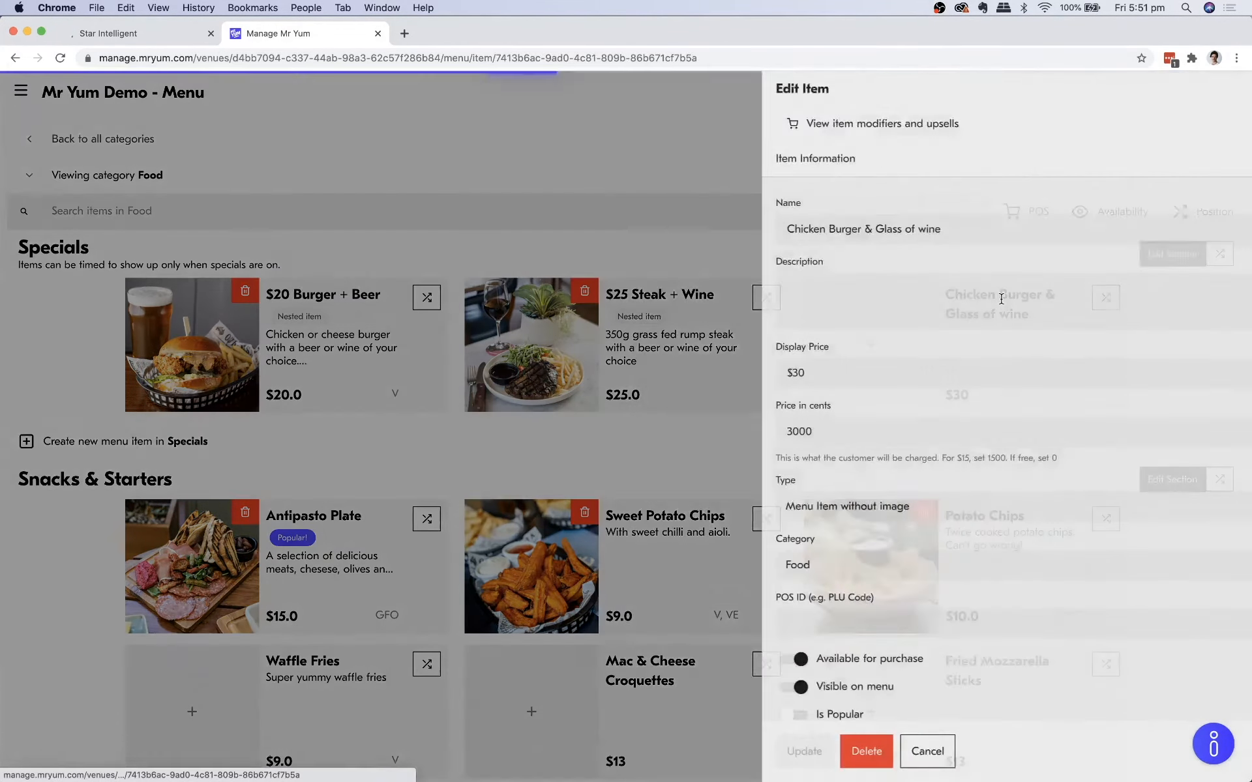
{"action": "scroll", "coordinate": [896, 454], "scroll_direction": "down", "scroll_amount": 3}
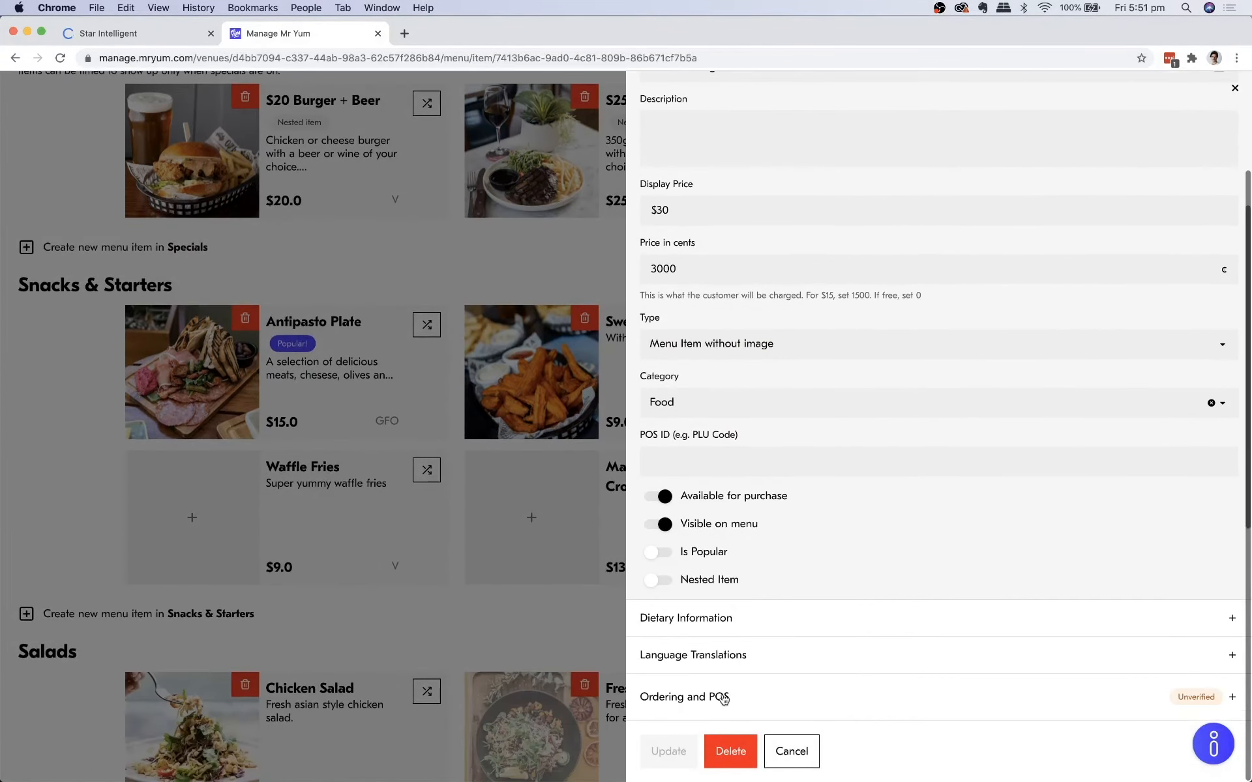
{"action": "left_click", "coordinate": [701, 699]}
{"action": "scroll", "coordinate": [691, 652], "scroll_direction": "down", "scroll_amount": 5}
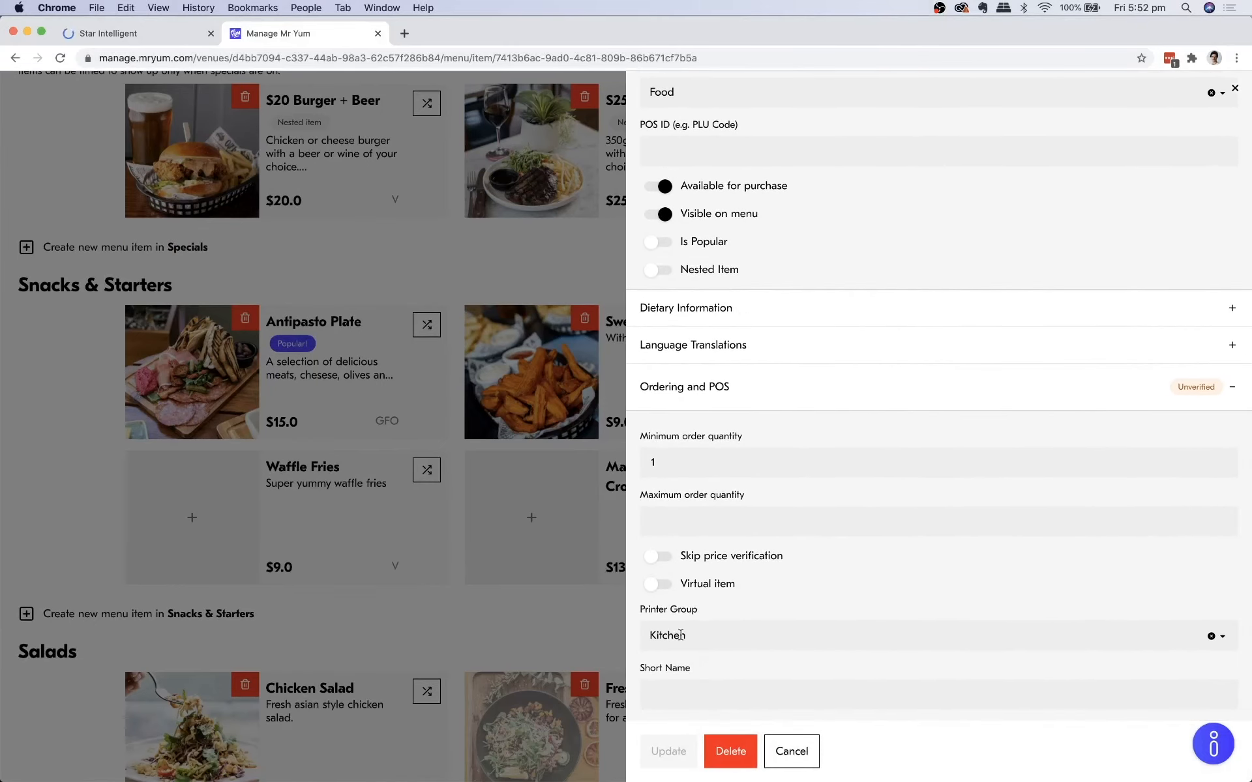
{"action": "left_click", "coordinate": [708, 638]}
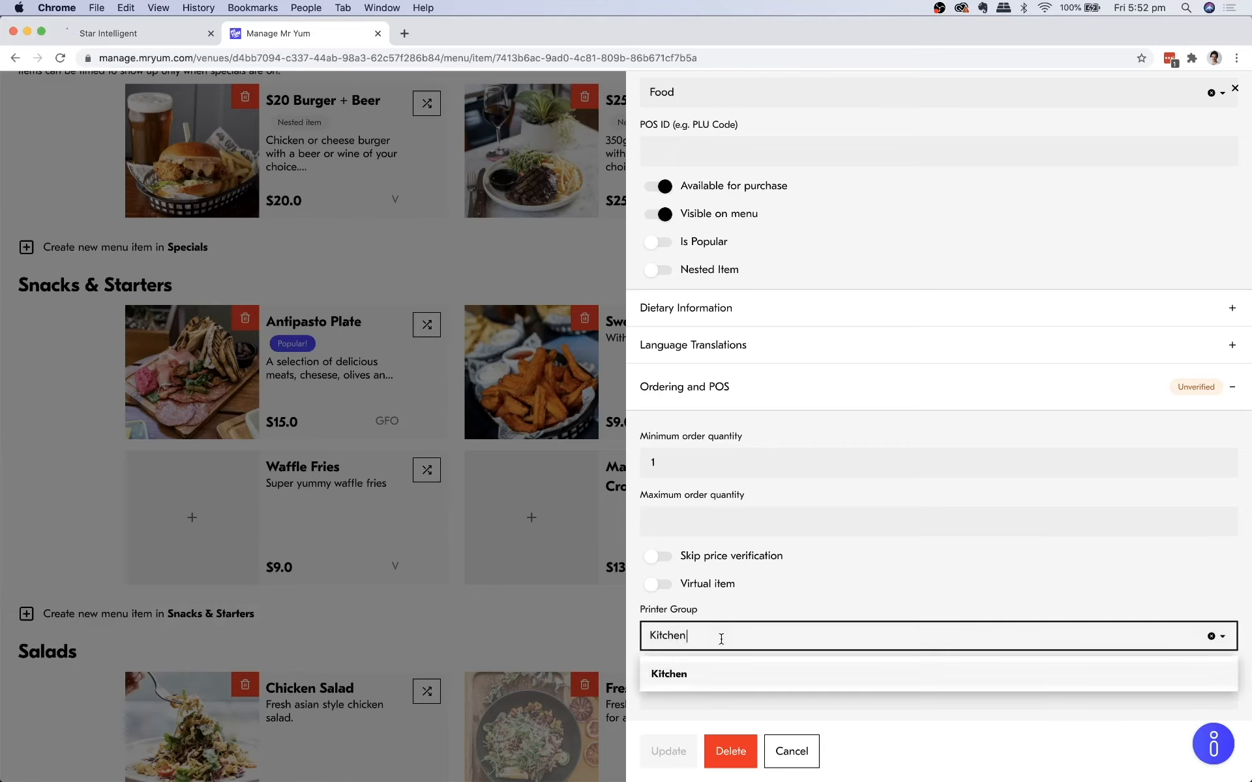
{"action": "left_click", "coordinate": [742, 624]}
{"action": "left_click", "coordinate": [744, 613]}
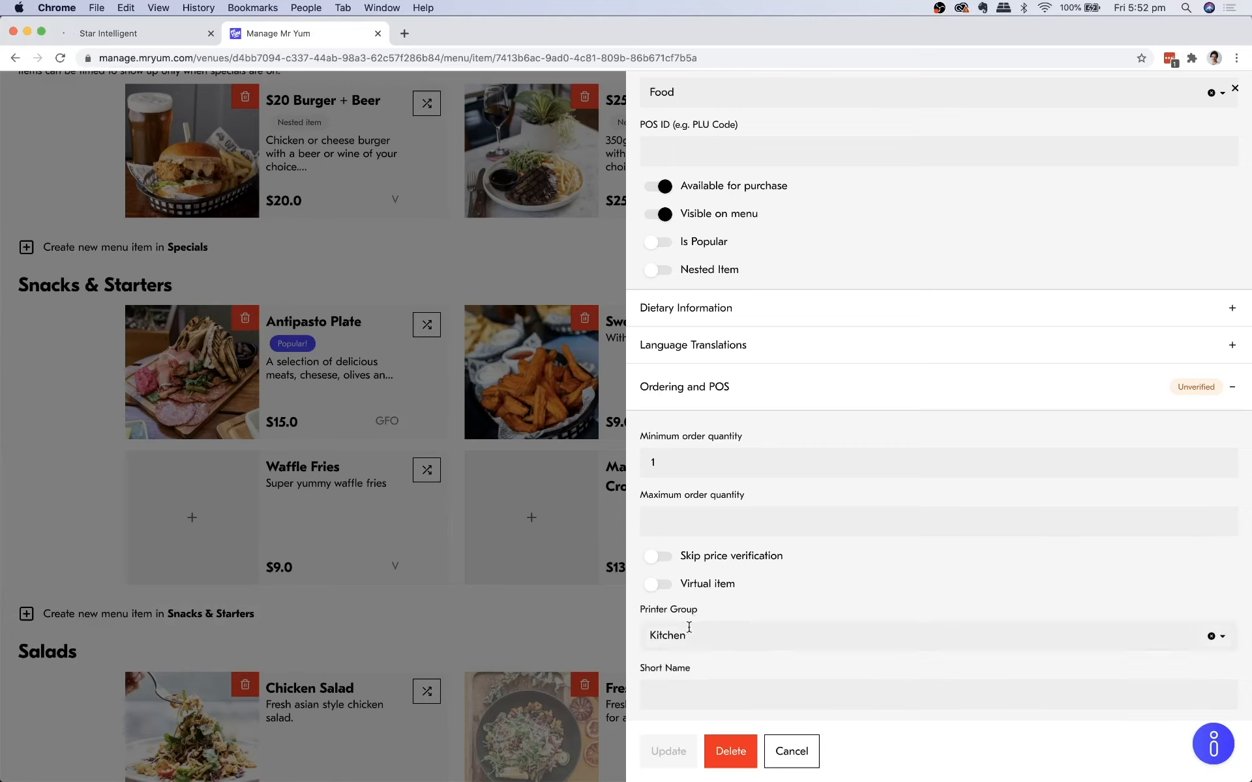
{"action": "left_click", "coordinate": [519, 610]}
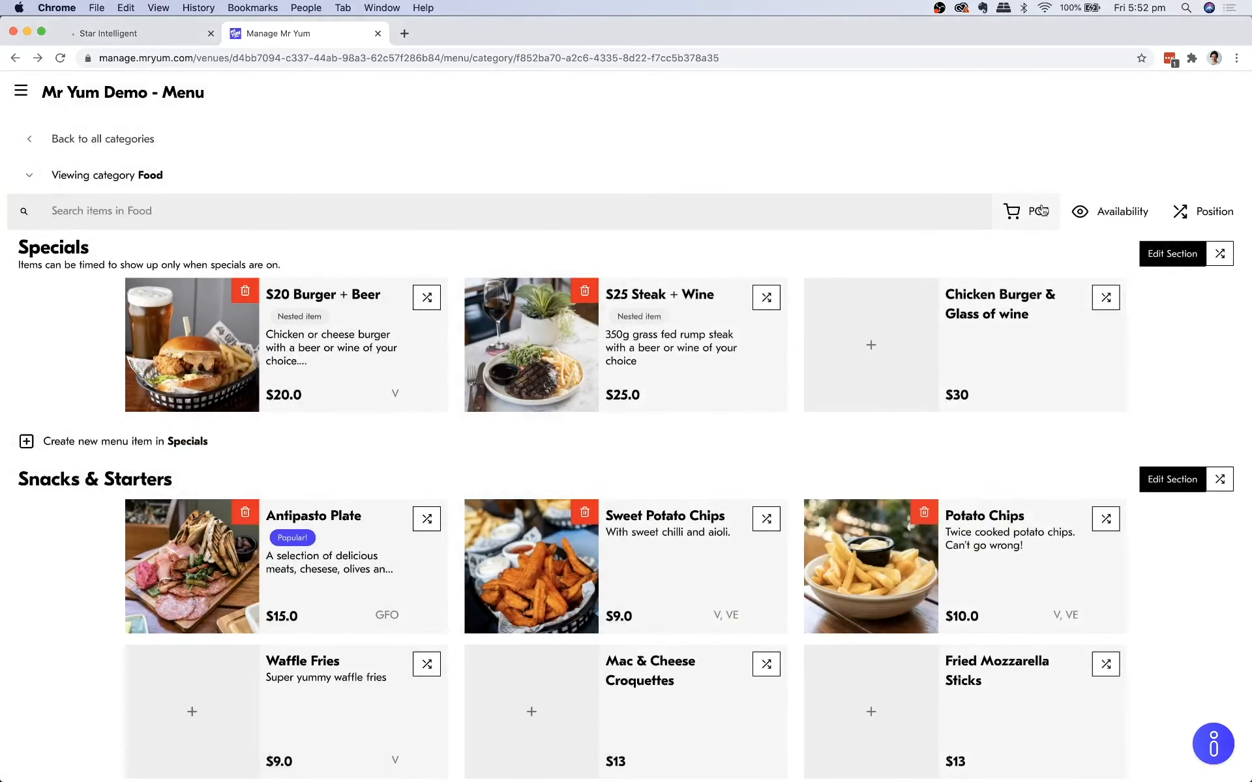
Filter the Food menu's POS view by No Printer Group to confirm no items lack one
{"action": "left_click", "coordinate": [1040, 211]}
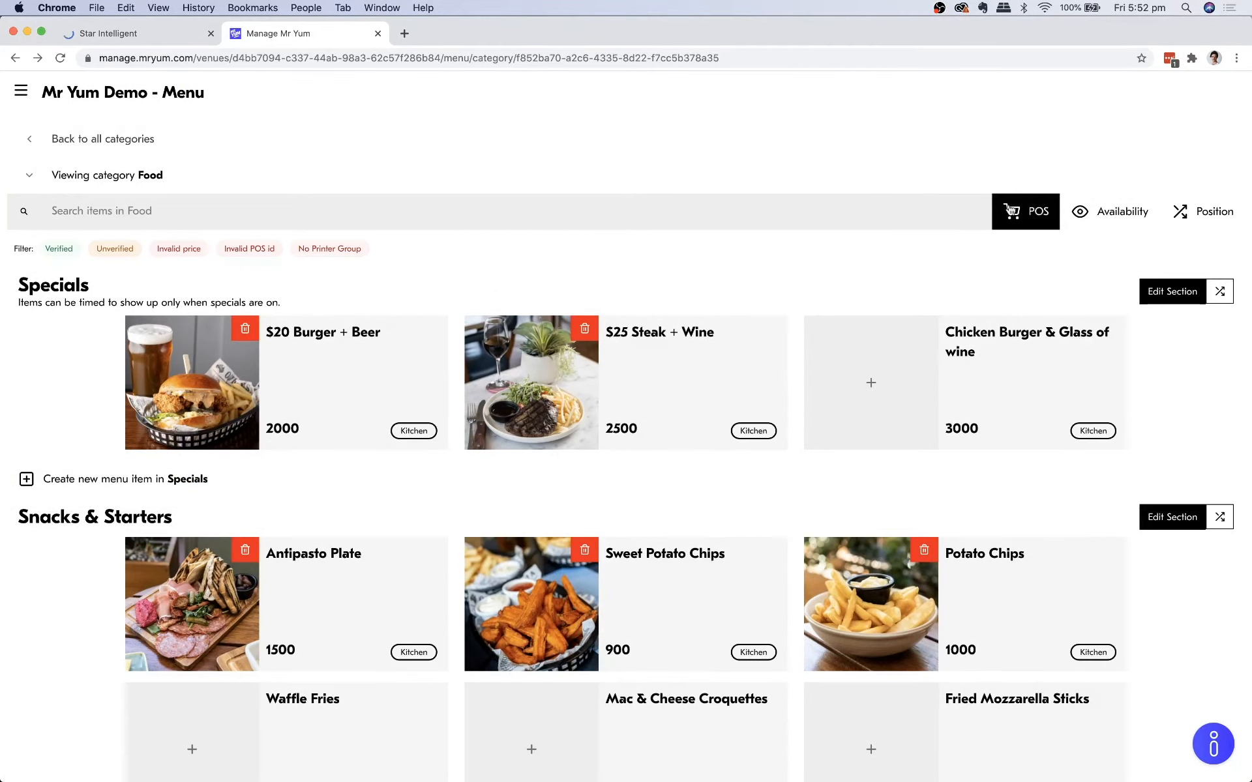
{"action": "left_click", "coordinate": [347, 251]}
{"action": "scroll", "coordinate": [270, 391], "scroll_direction": "down", "scroll_amount": 2}
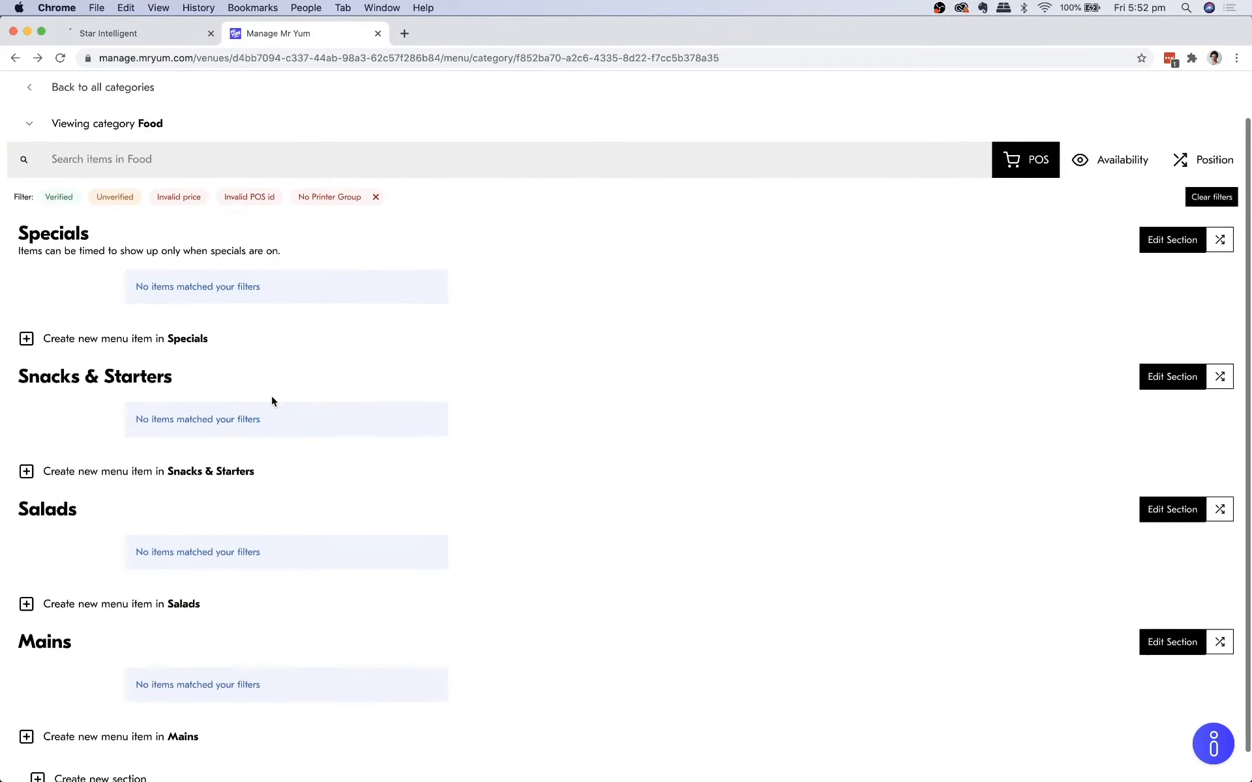
{"action": "scroll", "coordinate": [272, 442], "scroll_direction": "up", "scroll_amount": 3}
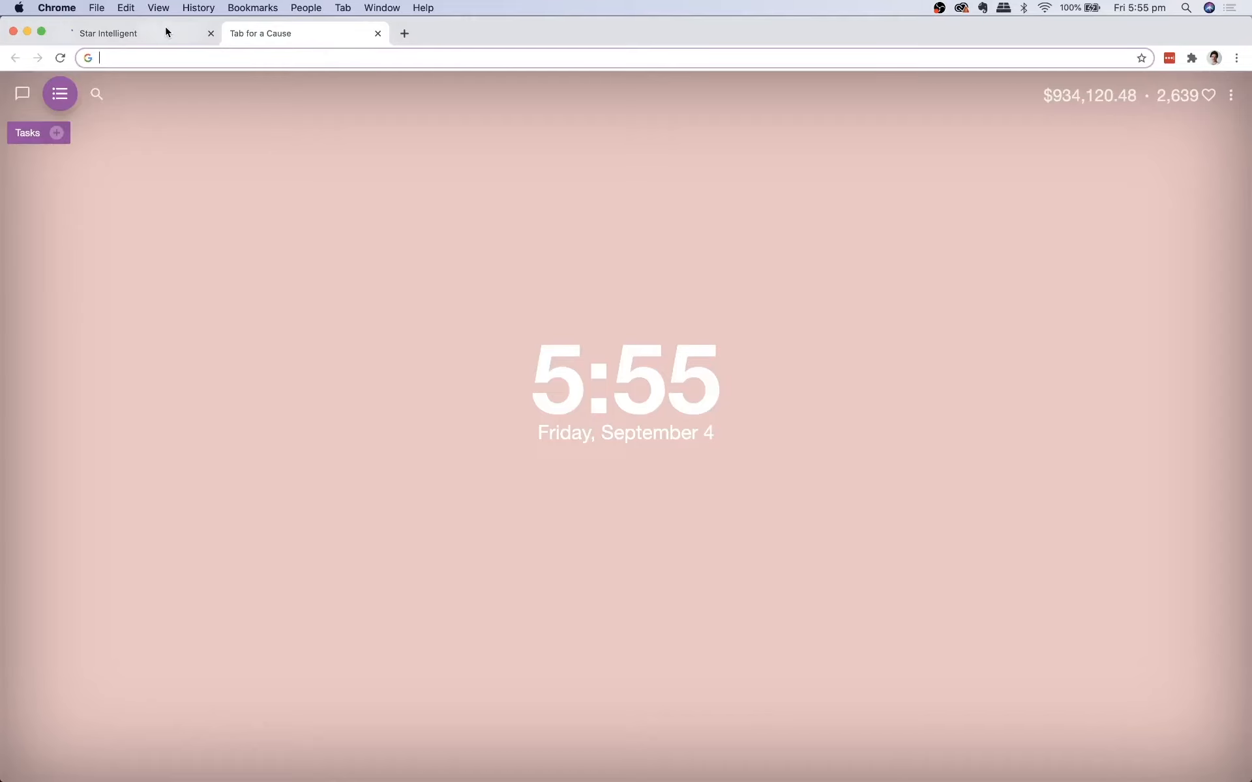
Load the printer's home page at 10.1.20.51 in the Star Intelligent tab
{"action": "left_click", "coordinate": [165, 26]}
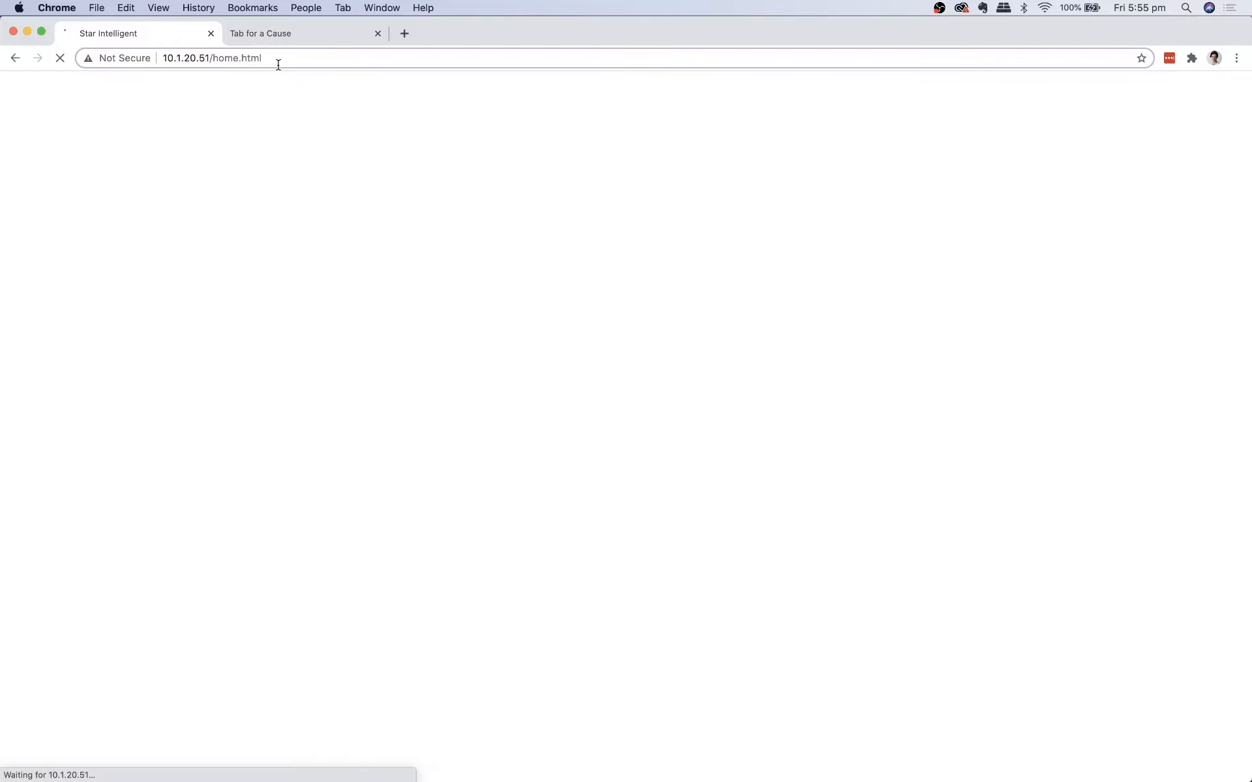
{"action": "left_click", "coordinate": [279, 65]}
{"action": "key", "text": "BackSpace"}
{"action": "key", "text": "BackSpace"}
{"action": "key", "text": "BackSpace"}
{"action": "key", "text": "BackSpace"}
{"action": "key", "text": "BackSpace"}
{"action": "key", "text": "BackSpace"}
{"action": "key", "text": "BackSpace"}
{"action": "key", "text": "BackSpace"}
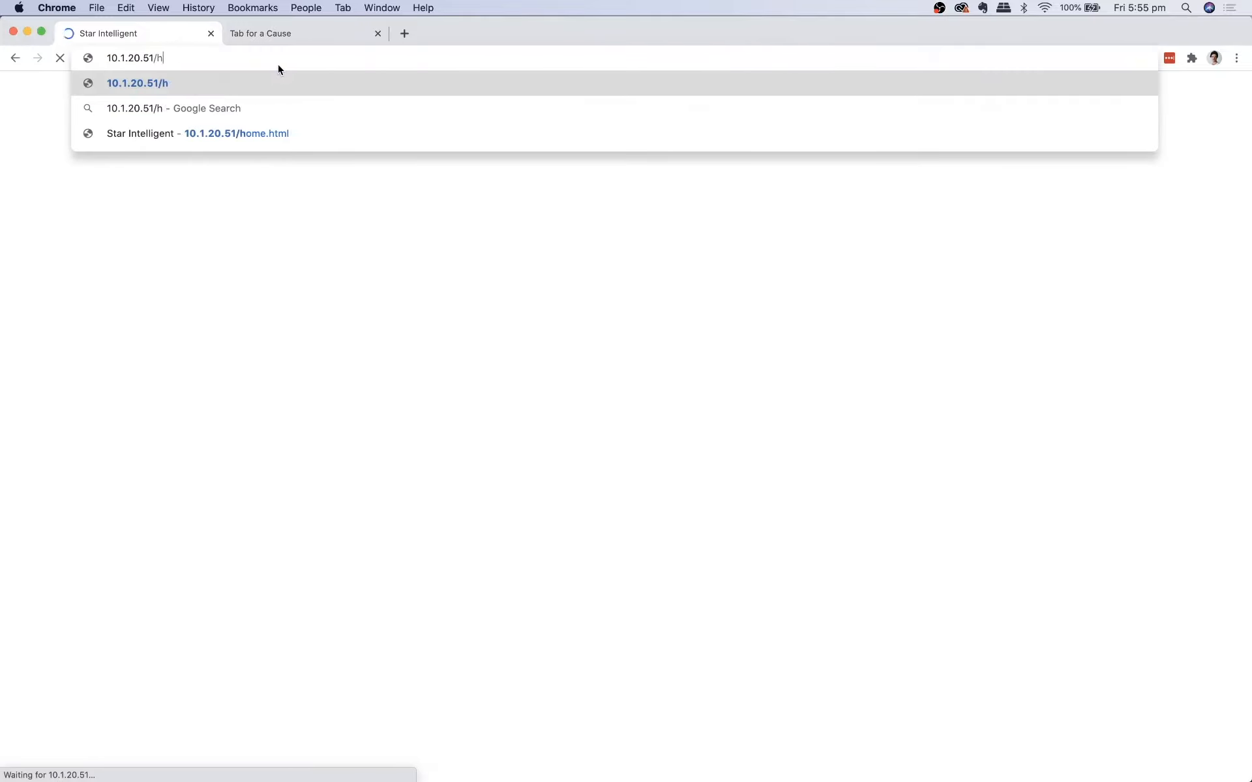
{"action": "key", "text": "BackSpace"}
{"action": "key", "text": "Return"}
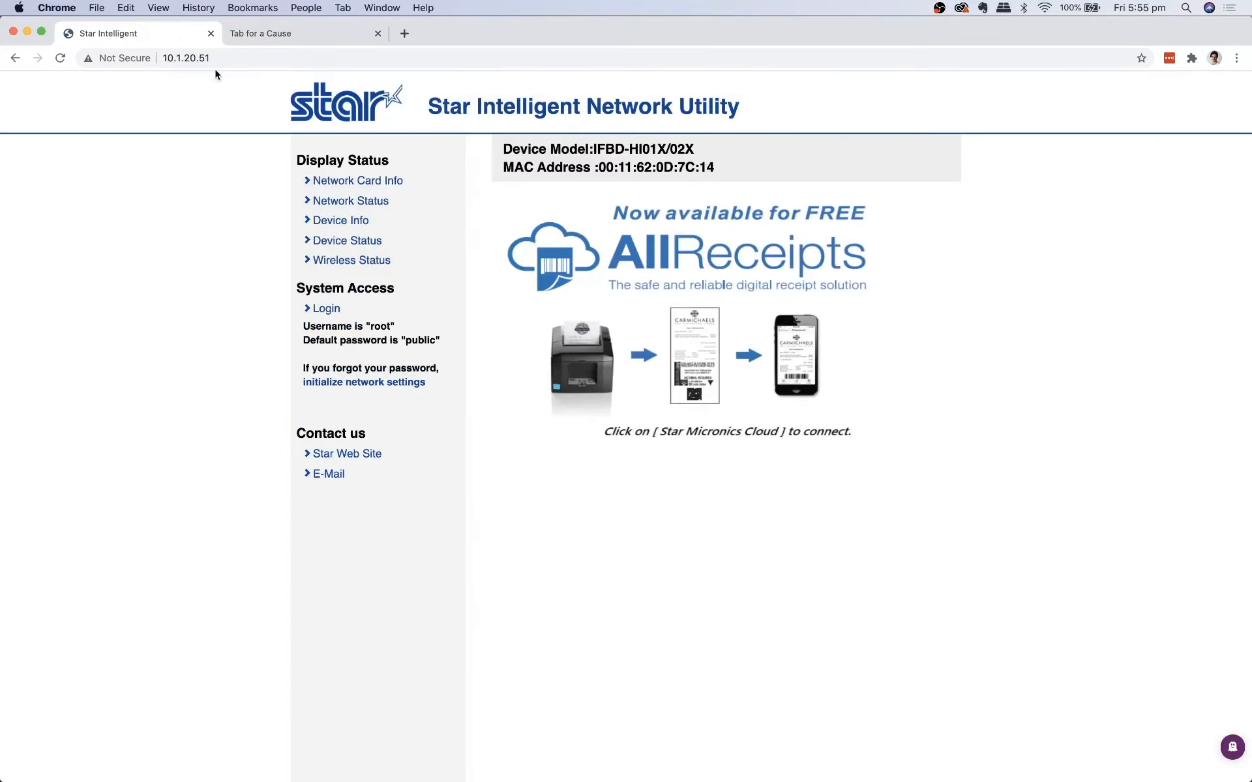
Log in and run a Wireless Connection Site Survey to list nearby networks
{"action": "left_click", "coordinate": [327, 310]}
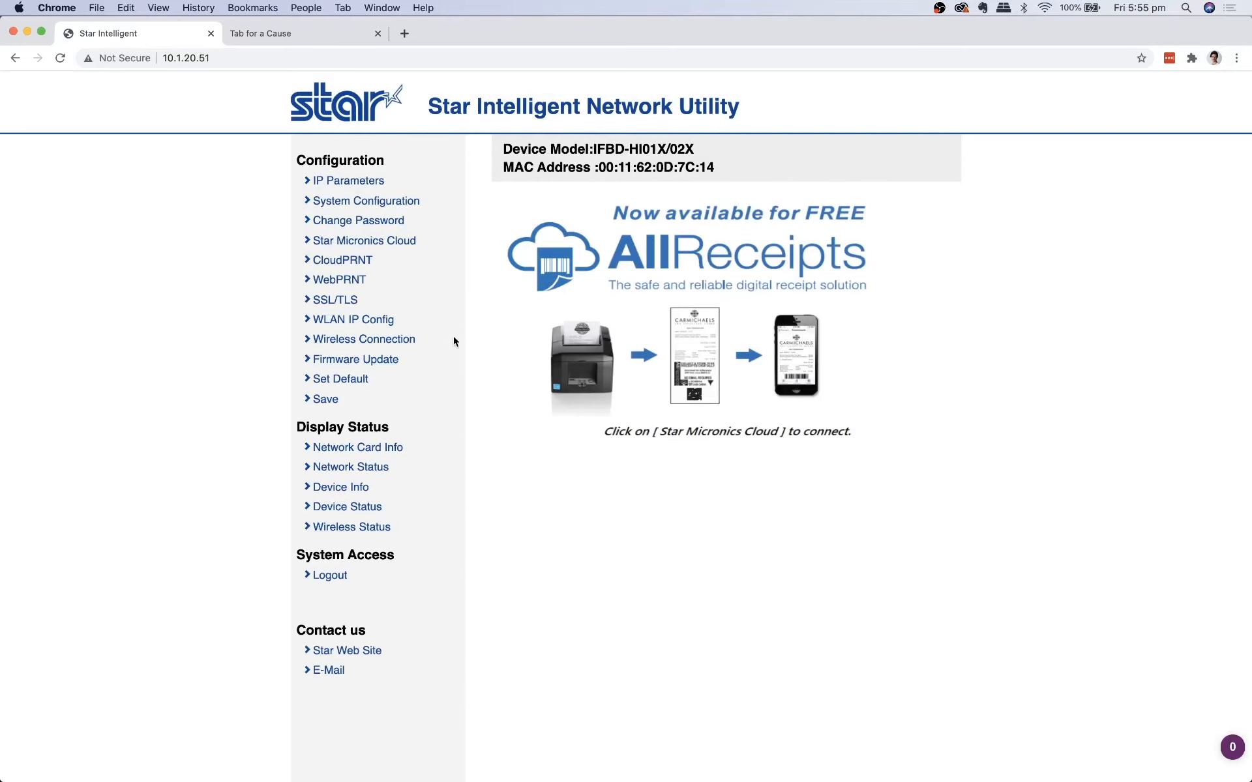
{"action": "left_click", "coordinate": [400, 342]}
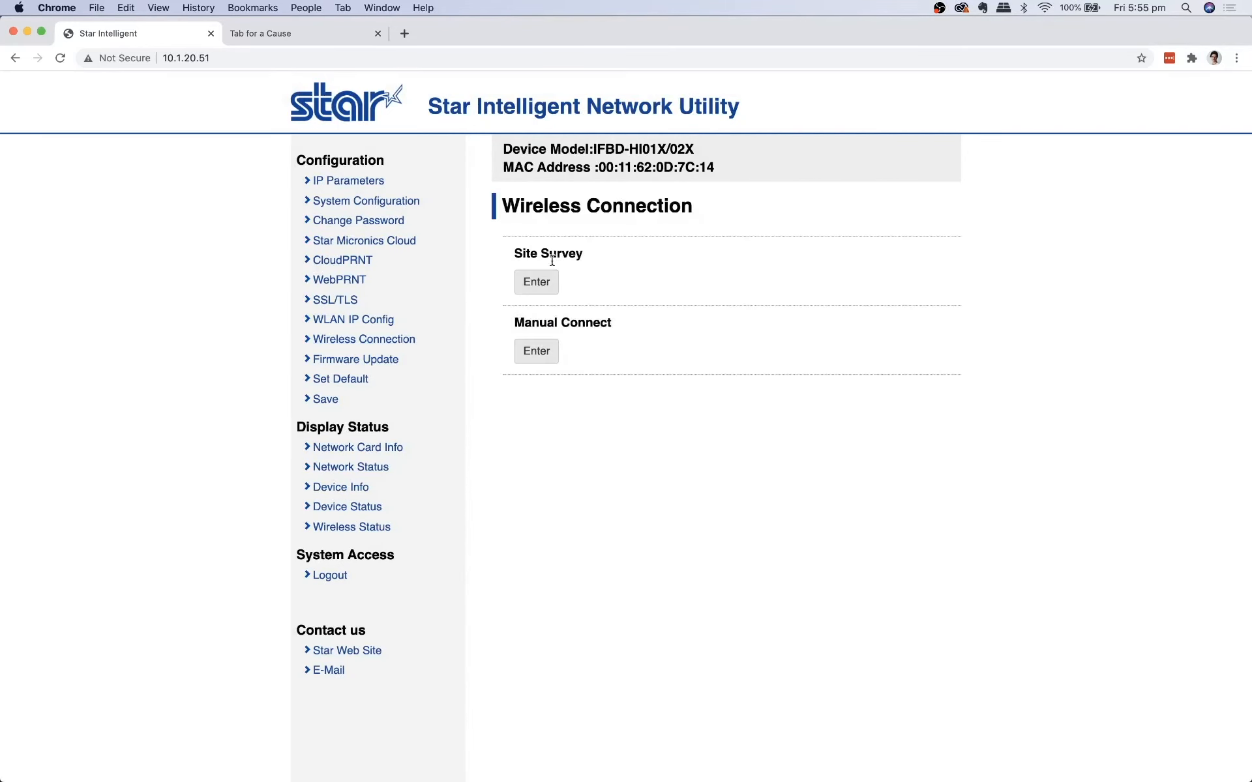
{"action": "left_click", "coordinate": [538, 283]}
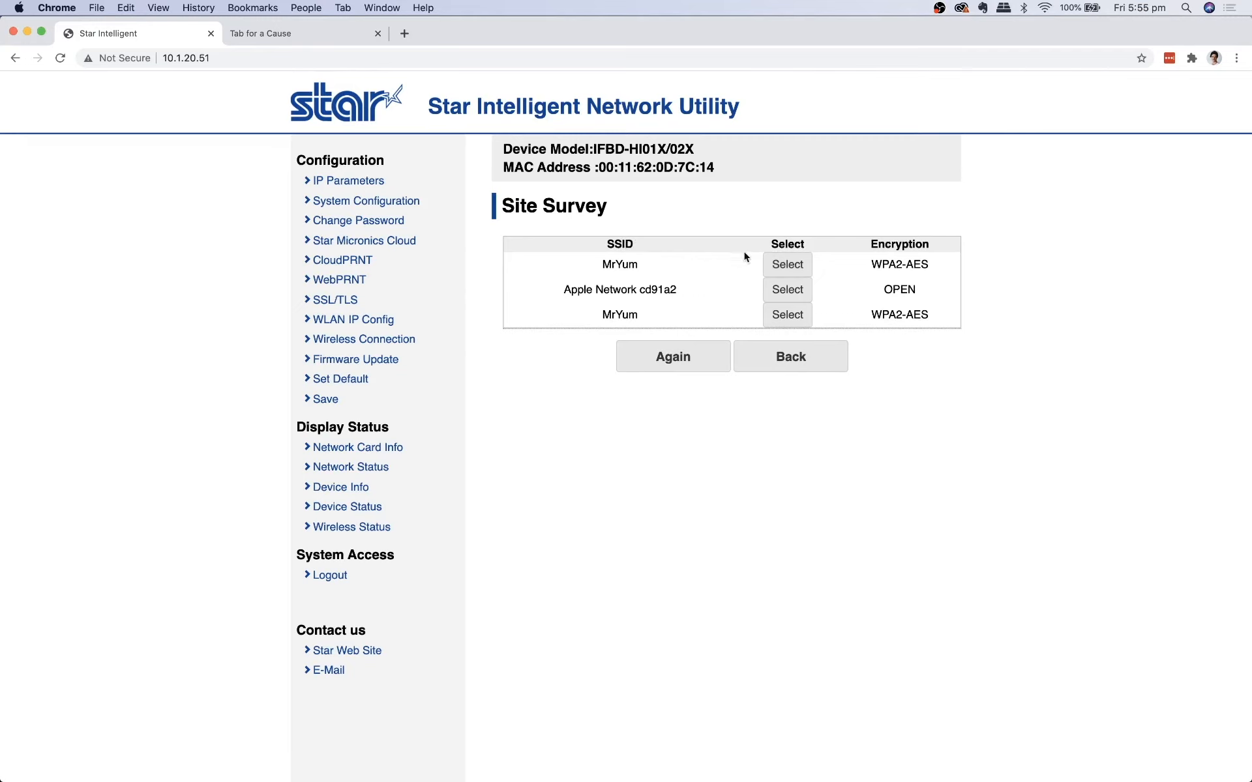
Connect the printer to the MrYum network by pasting the wifi network key
{"action": "left_click", "coordinate": [799, 266]}
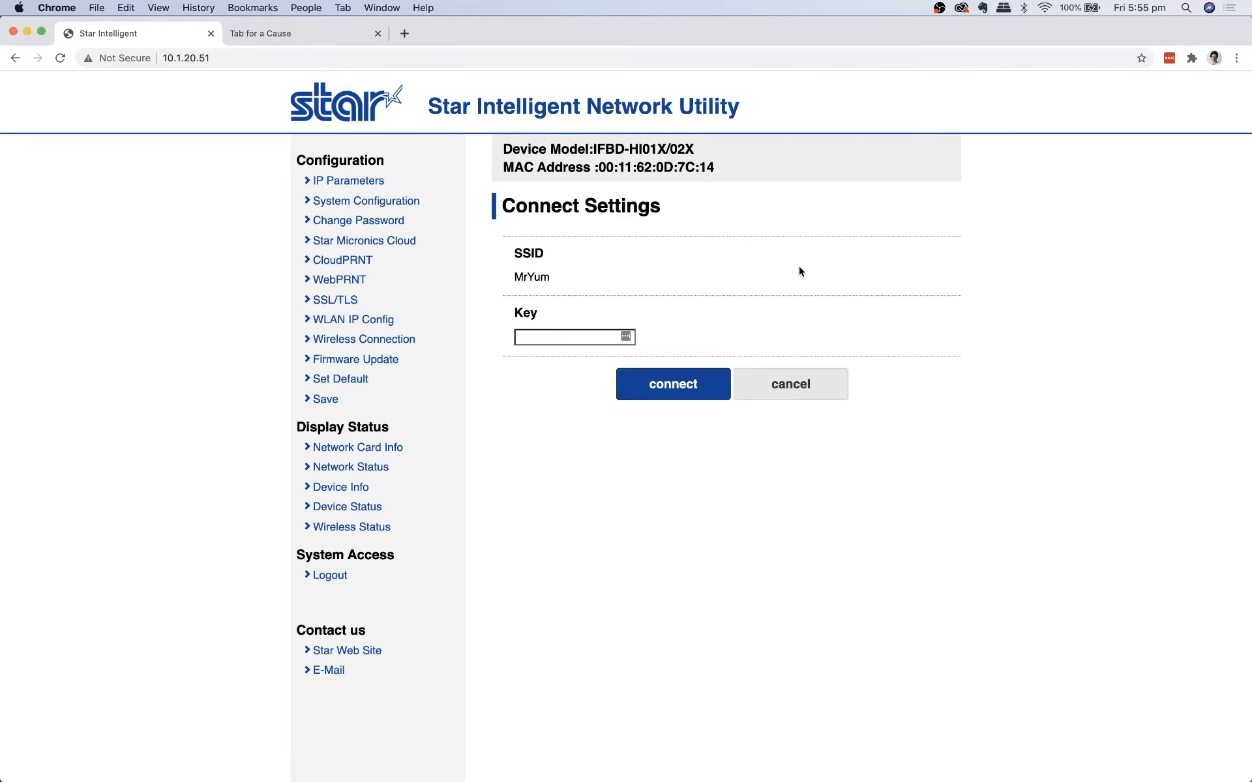
{"action": "left_click", "coordinate": [594, 338]}
{"action": "key", "text": "super+v"}
{"action": "left_click", "coordinate": [672, 390]}
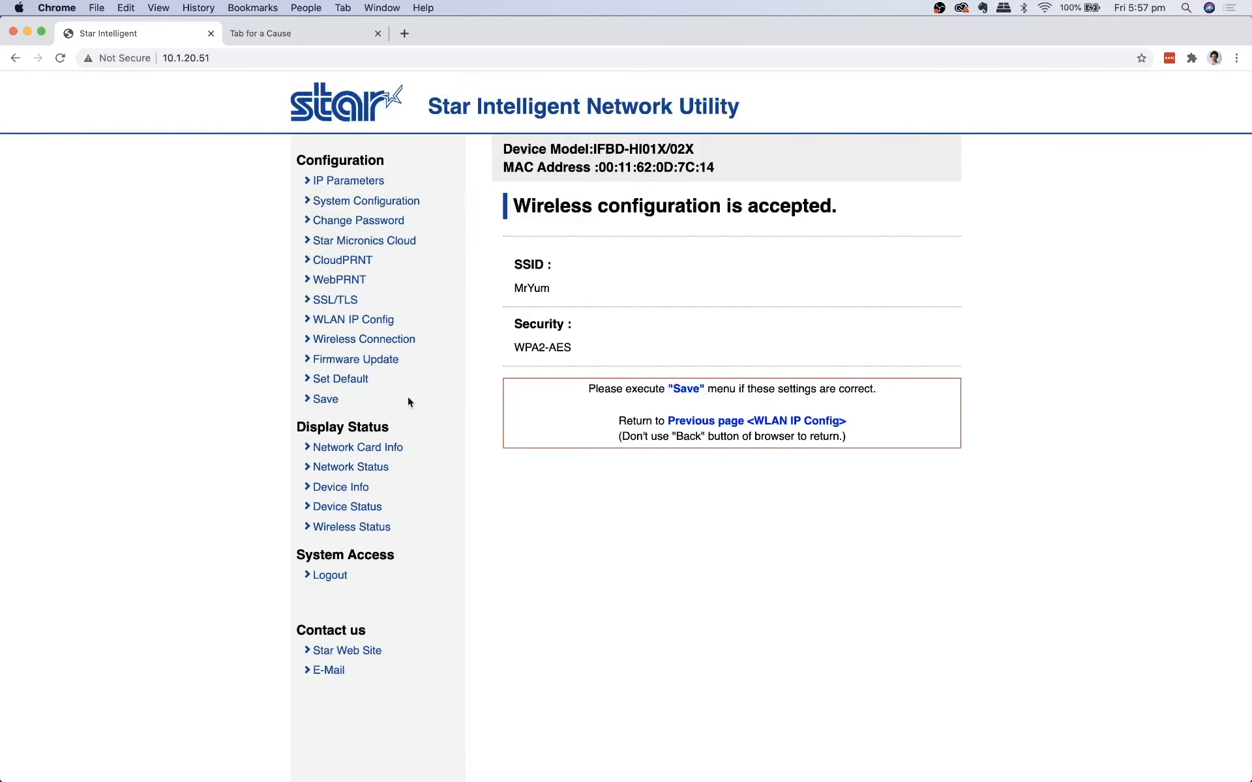
Save the settings with the Save → Restart device option and execute
{"action": "left_click", "coordinate": [324, 400]}
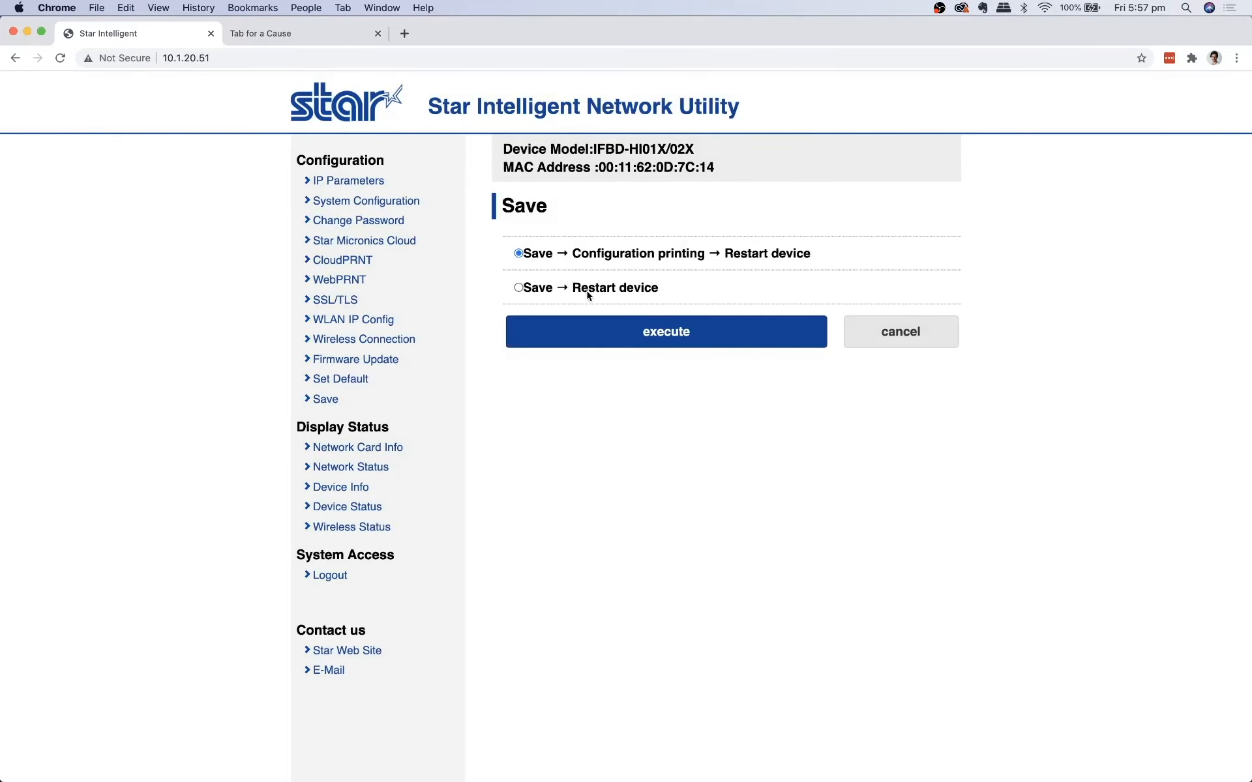
{"action": "left_click", "coordinate": [626, 289]}
{"action": "left_click", "coordinate": [678, 334]}
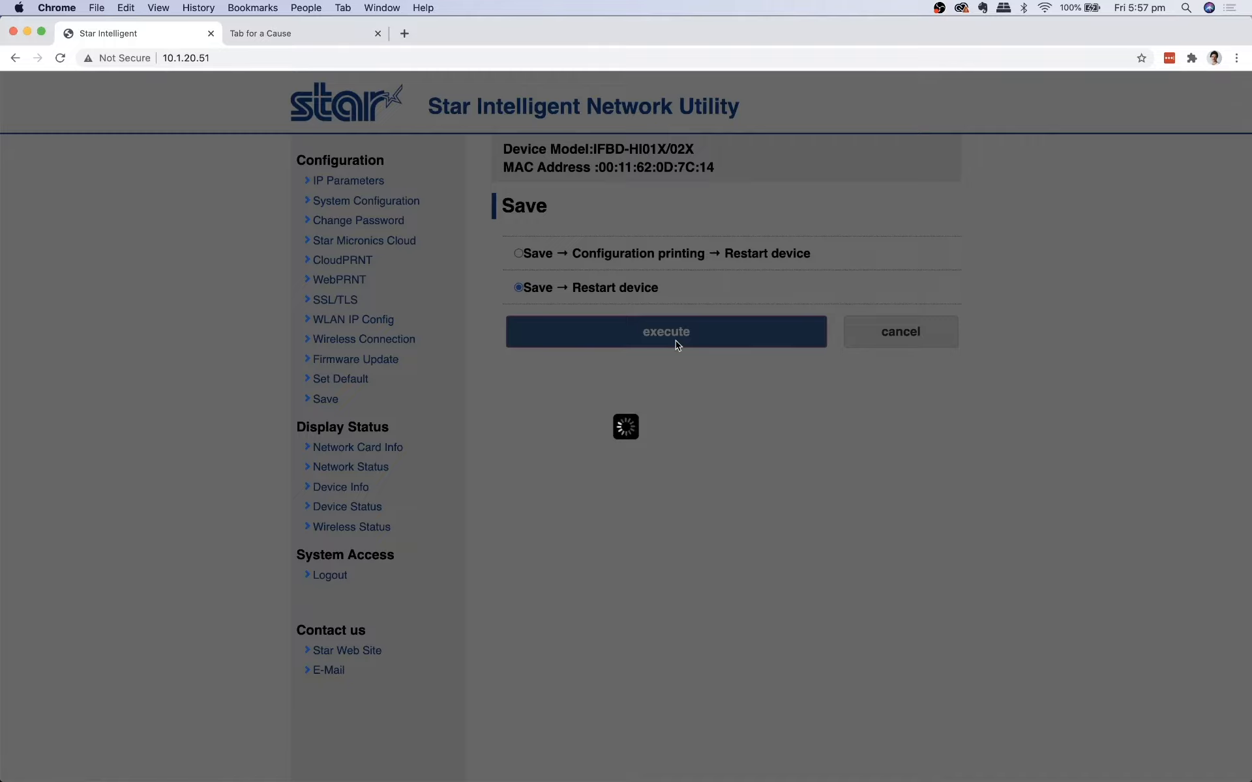